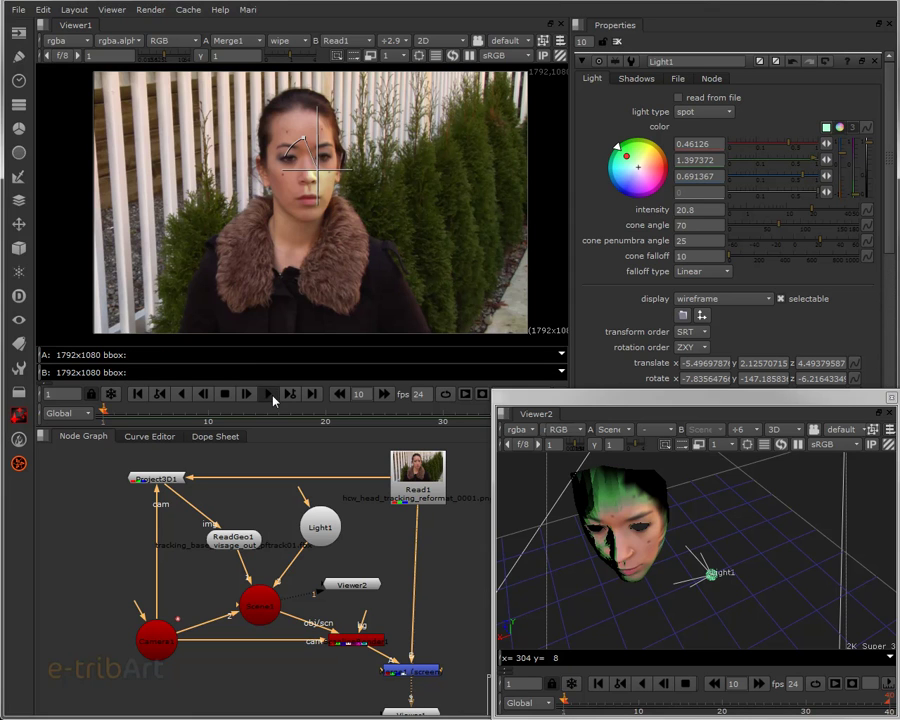
# - Play back the relit Nuke composite twice and select the Merge1 node
pyautogui.click(268, 395)
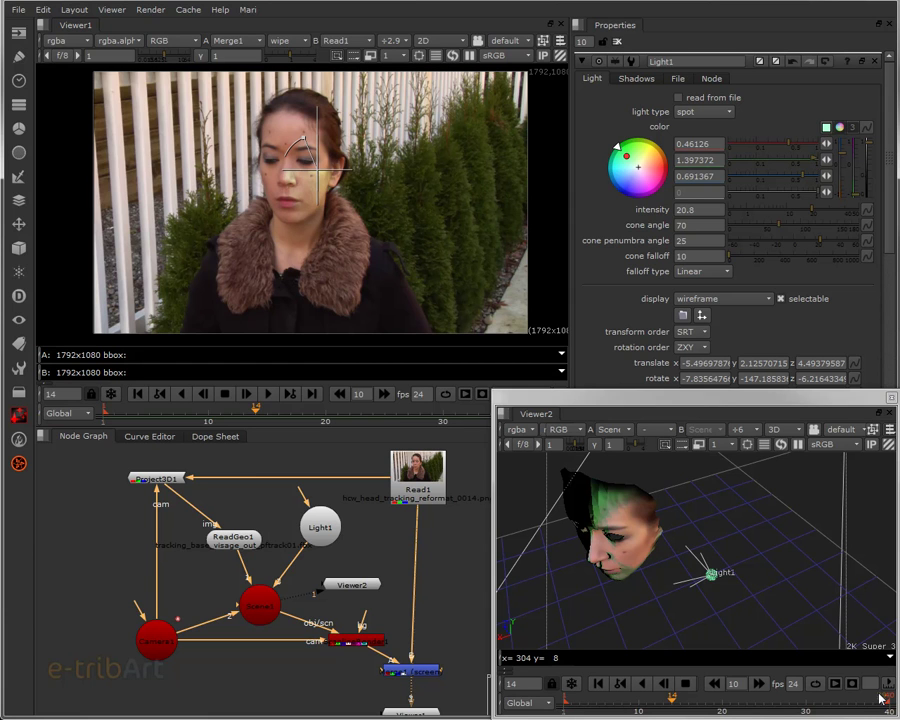
pyautogui.click(269, 394)
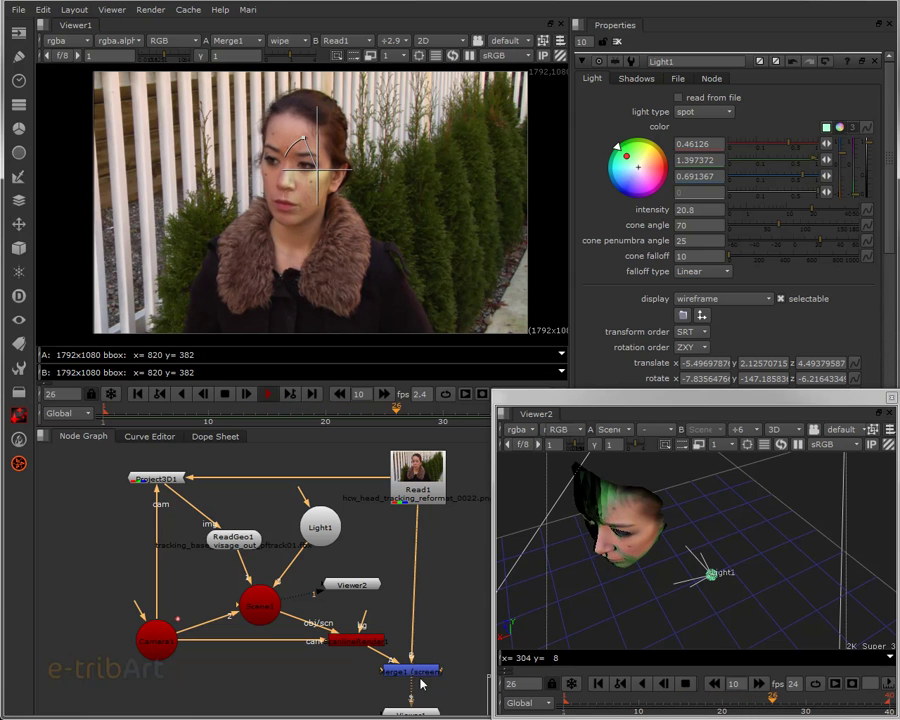
pyautogui.moveTo(418, 673); pyautogui.dragTo(418, 679)
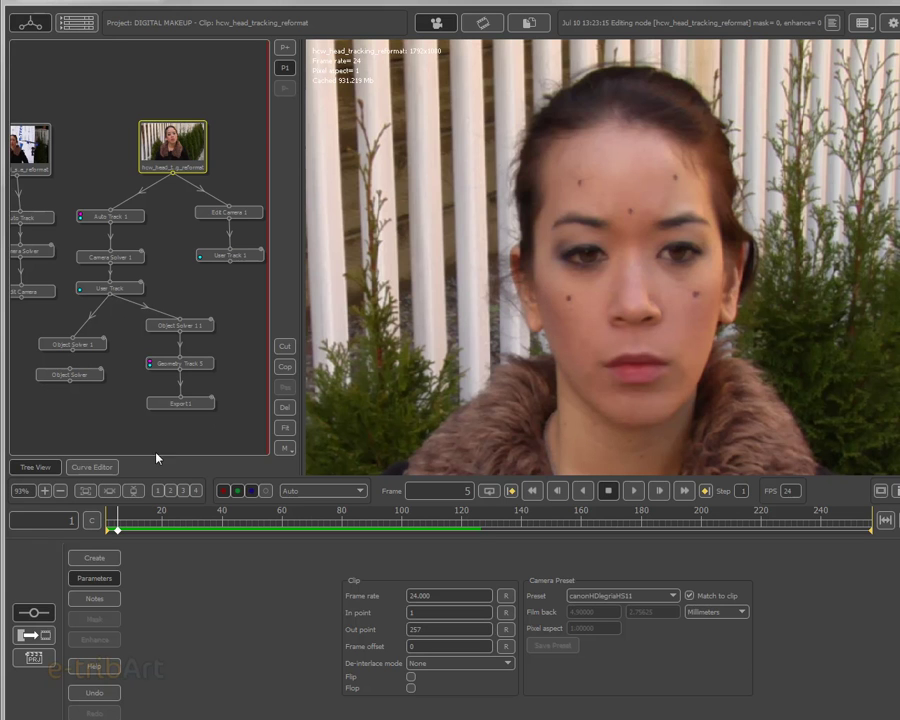
pyautogui.moveTo(113, 530)
pyautogui.mouseDown()
pyautogui.moveTo(378, 522)
pyautogui.moveTo(108, 535)
pyautogui.mouseUp()
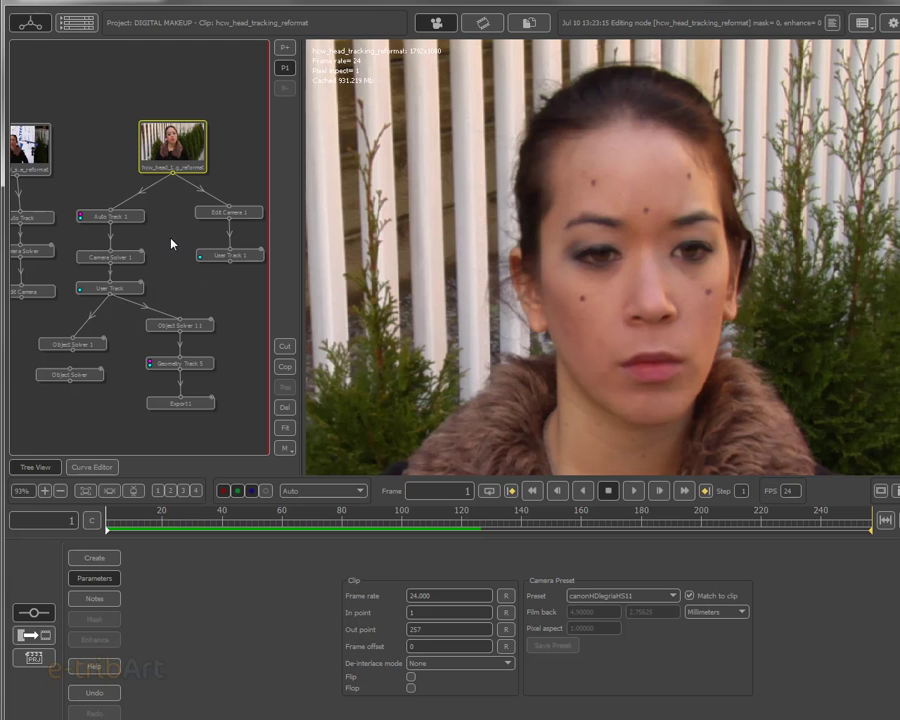
pyautogui.click(44, 155)
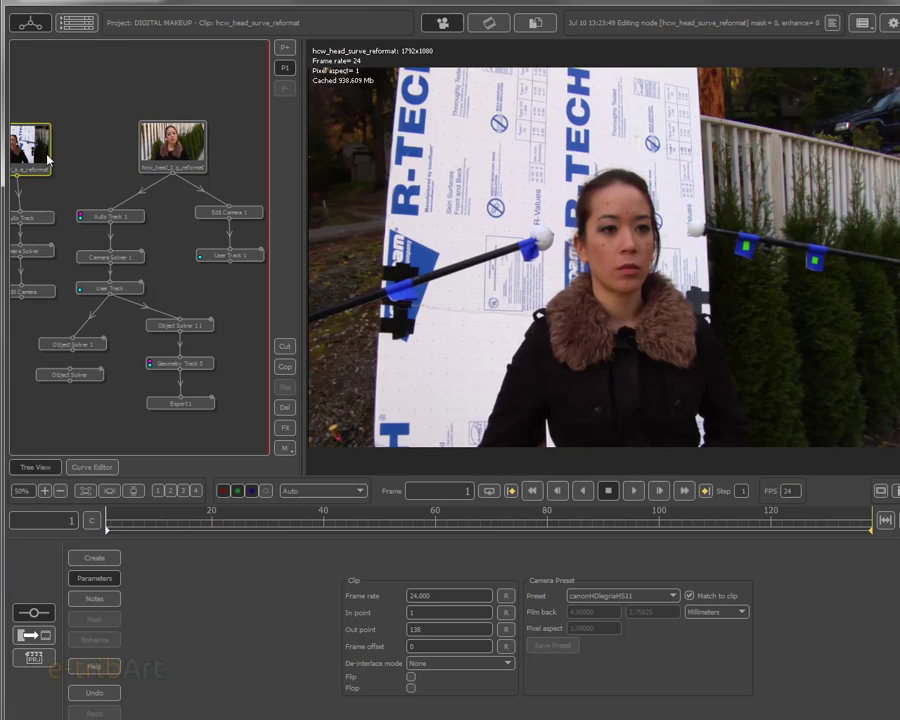
pyautogui.moveTo(112, 518)
pyautogui.mouseDown()
pyautogui.moveTo(204, 522)
pyautogui.moveTo(148, 532)
pyautogui.moveTo(216, 524)
pyautogui.moveTo(120, 538)
pyautogui.moveTo(135, 540)
pyautogui.mouseUp()
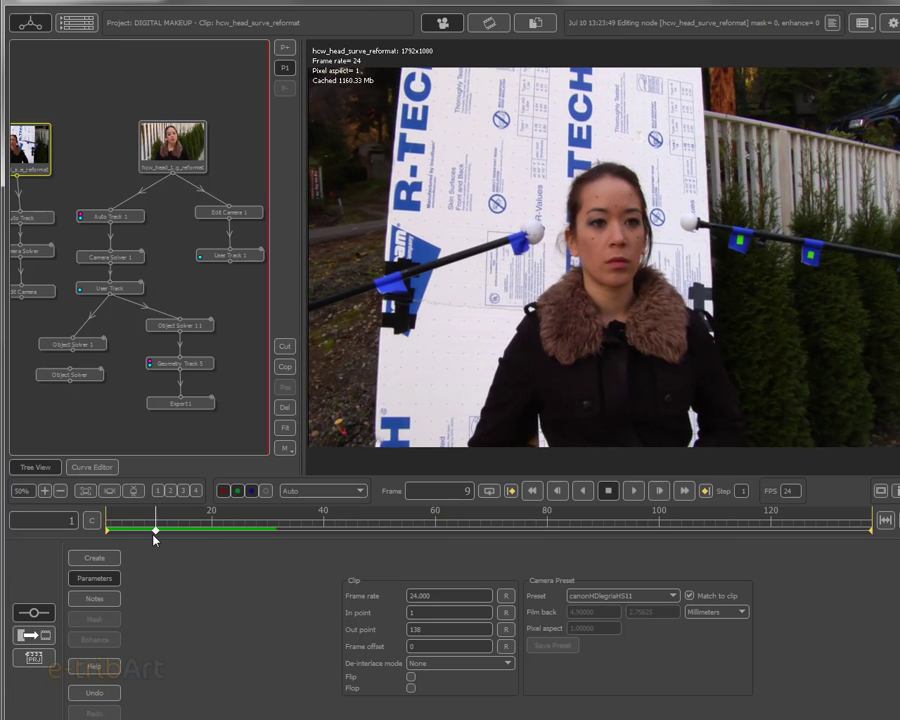
pyautogui.moveTo(135, 540)
pyautogui.mouseDown()
pyautogui.moveTo(200, 533)
pyautogui.moveTo(108, 545)
pyautogui.mouseUp()
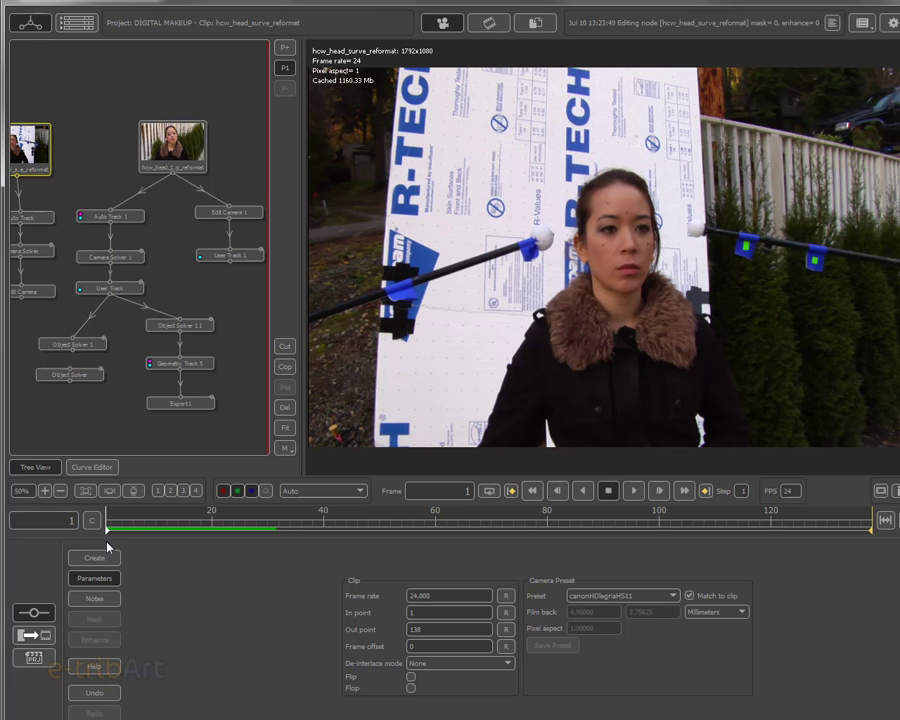
pyautogui.moveTo(108, 530)
pyautogui.mouseDown()
pyautogui.moveTo(184, 531)
pyautogui.moveTo(106, 538)
pyautogui.moveTo(181, 536)
pyautogui.mouseUp()
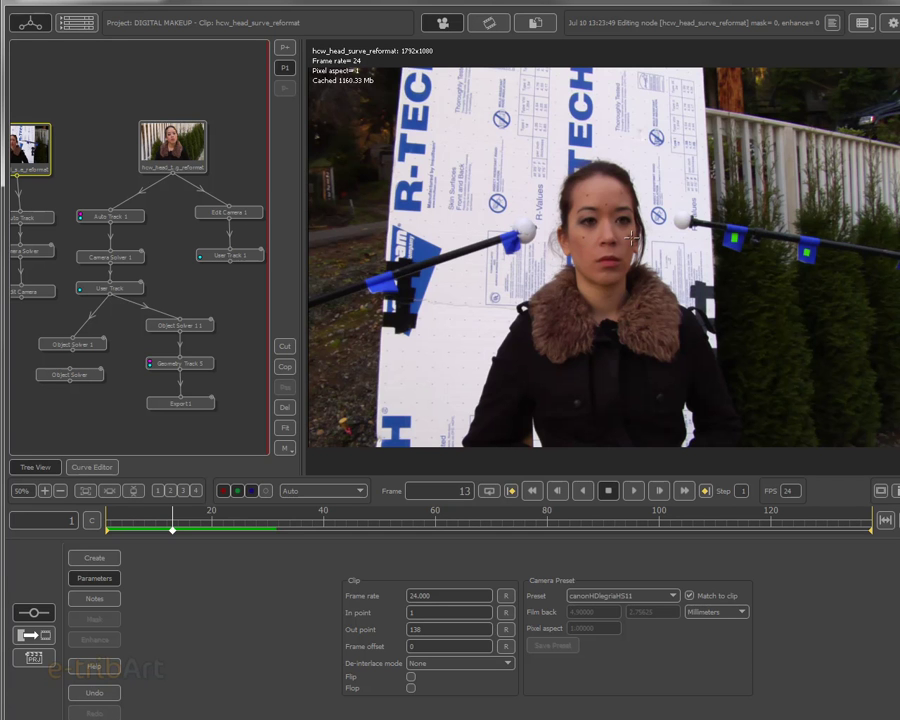
pyautogui.scroll(3, 633, 238)
pyautogui.scroll(2, 698, 244)
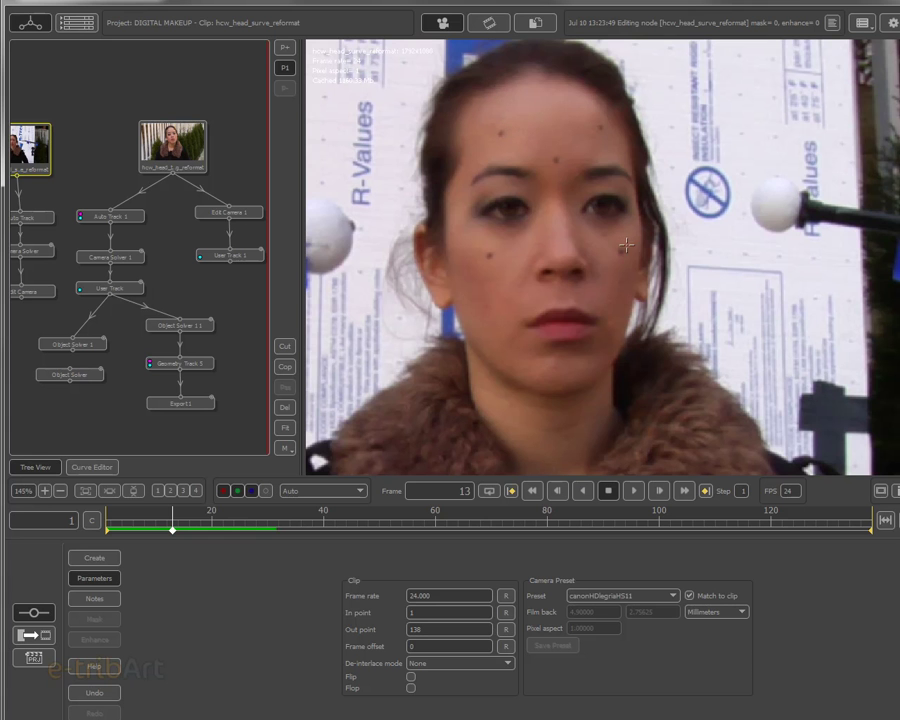
pyautogui.scroll(-4, 596, 280)
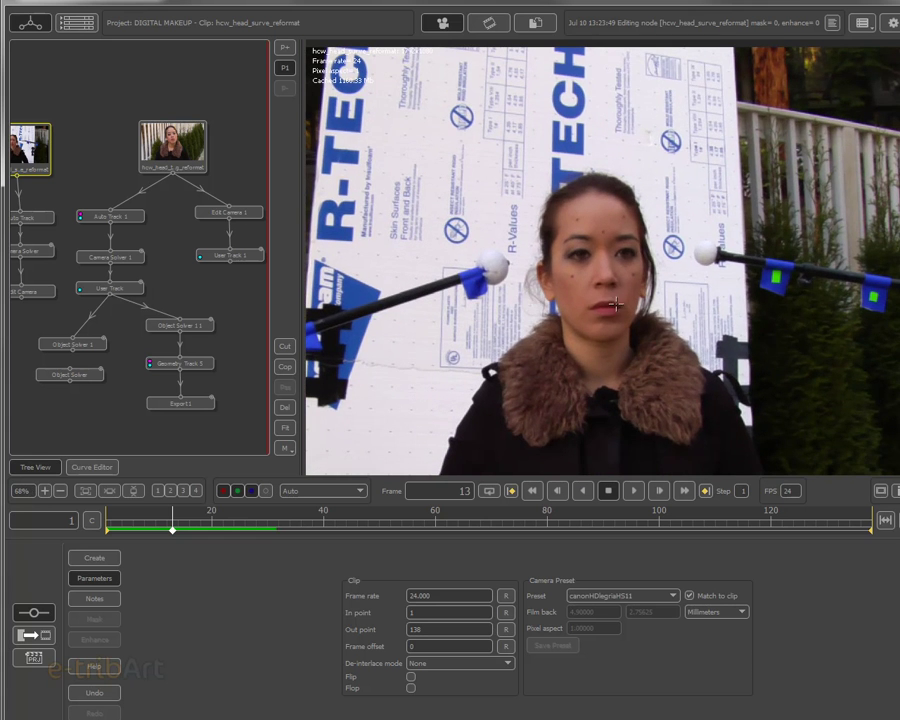
pyautogui.click(173, 148)
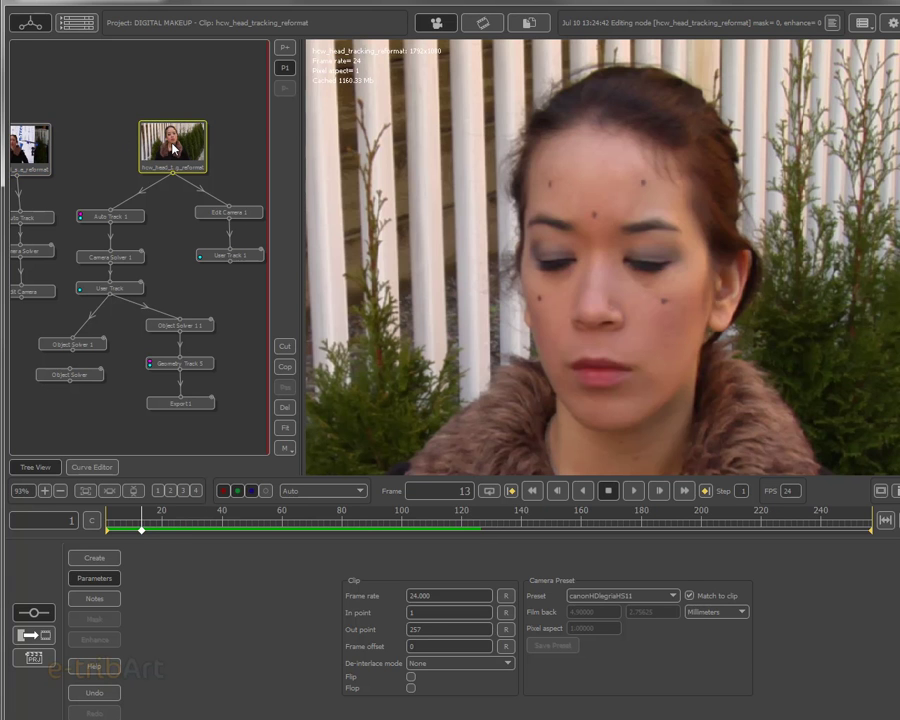
# - Scrub the face clip around frame 15 and open the User Track node's editor
pyautogui.moveTo(141, 541)
pyautogui.mouseDown()
pyautogui.moveTo(232, 533)
pyautogui.moveTo(110, 531)
pyautogui.moveTo(140, 538)
pyautogui.moveTo(197, 527)
pyautogui.moveTo(145, 528)
pyautogui.moveTo(141, 538)
pyautogui.moveTo(157, 538)
pyautogui.moveTo(129, 538)
pyautogui.moveTo(147, 540)
pyautogui.mouseUp()
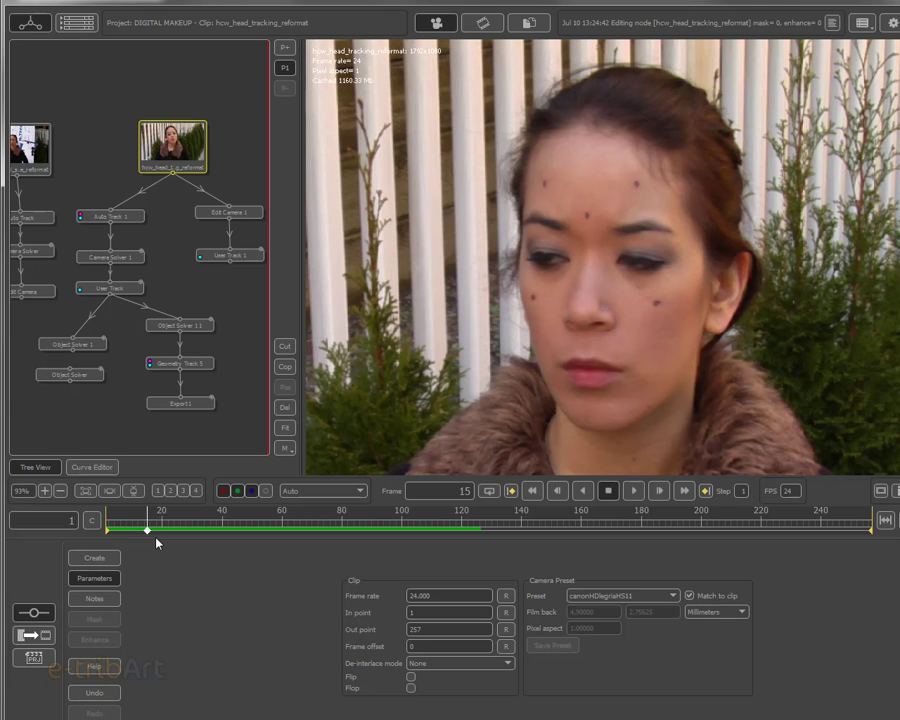
pyautogui.moveTo(156, 543)
pyautogui.mouseDown()
pyautogui.moveTo(143, 528)
pyautogui.moveTo(168, 536)
pyautogui.moveTo(149, 532)
pyautogui.moveTo(177, 527)
pyautogui.moveTo(144, 530)
pyautogui.moveTo(181, 528)
pyautogui.moveTo(151, 533)
pyautogui.mouseUp()
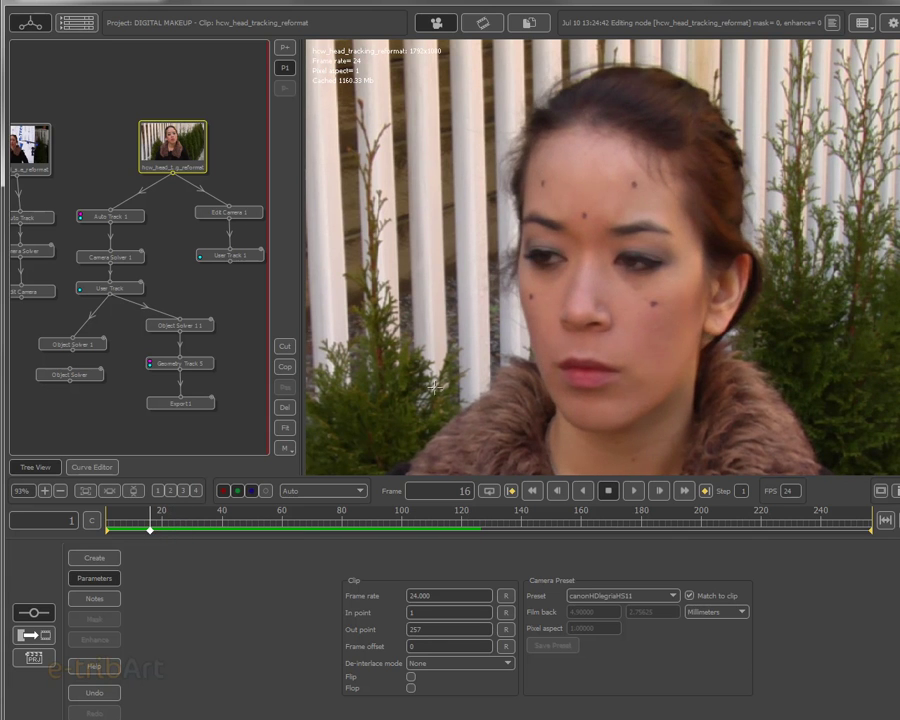
pyautogui.click(126, 291)
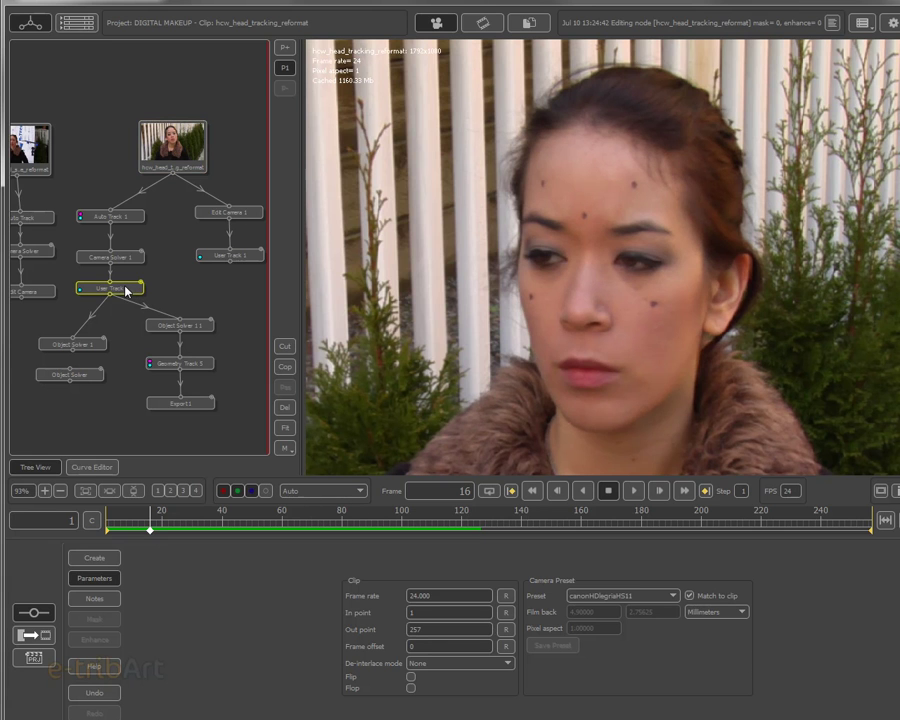
pyautogui.doubleClick(126, 290)
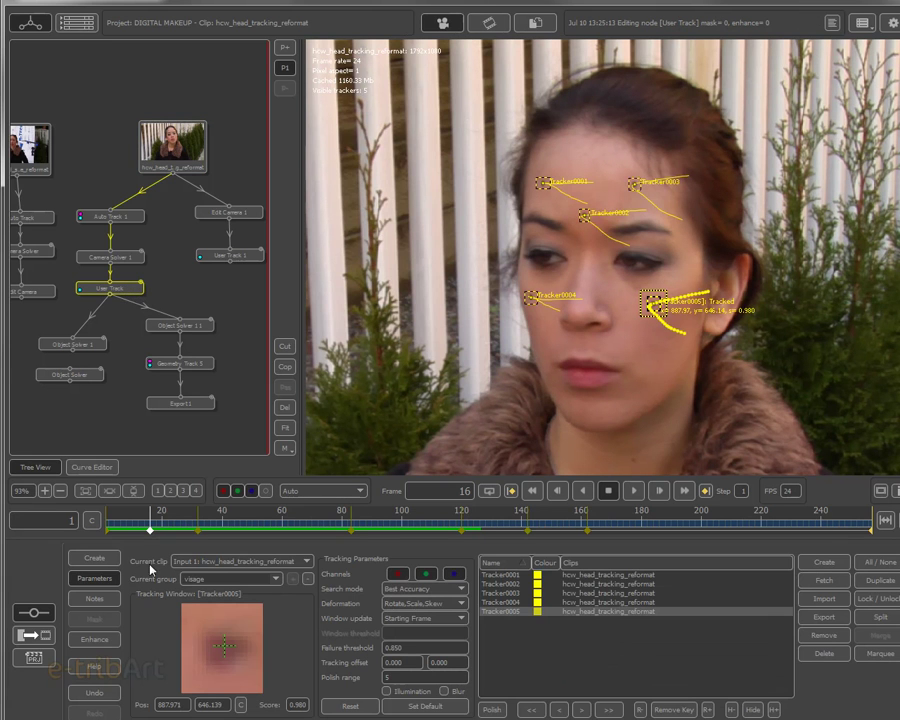
# - Check the five facial trackers follow the face back to frame 12, then open the head's object solve
pyautogui.moveTo(150, 536); pyautogui.dragTo(162, 531)
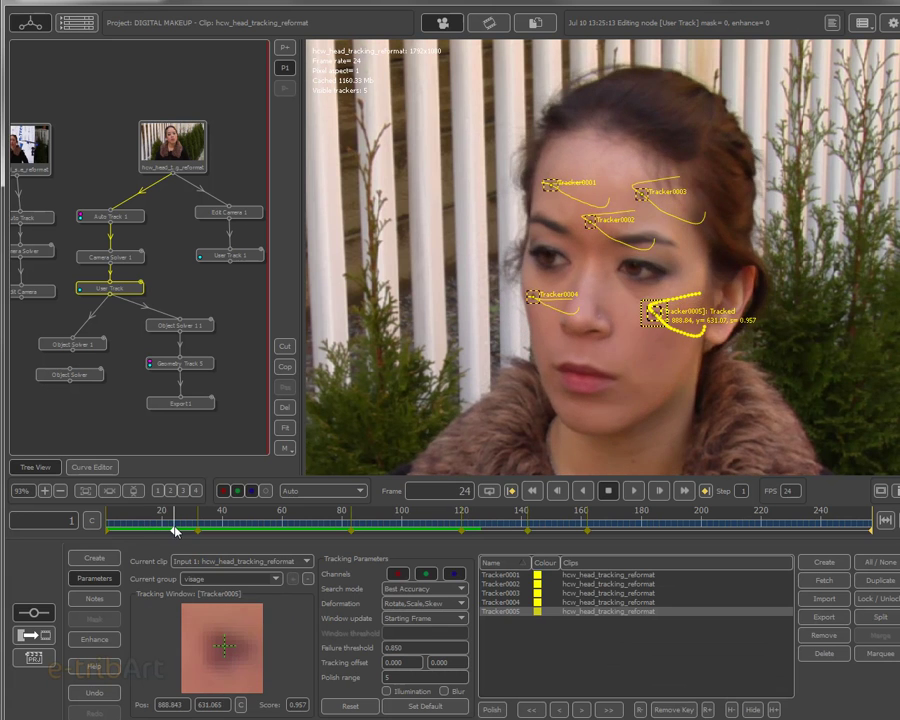
pyautogui.moveTo(162, 531); pyautogui.dragTo(138, 531)
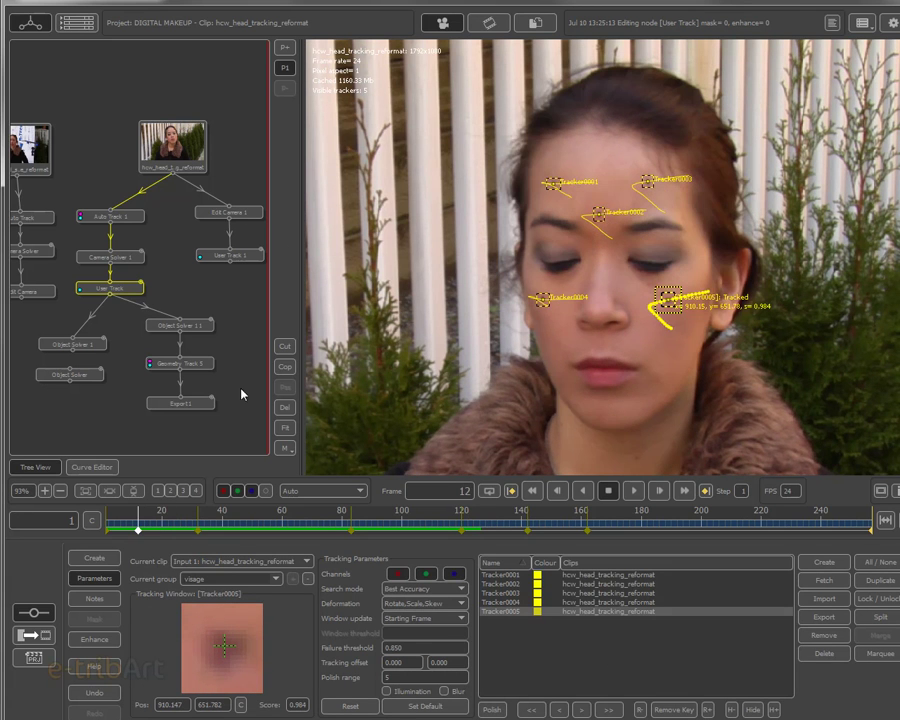
pyautogui.doubleClick(200, 328)
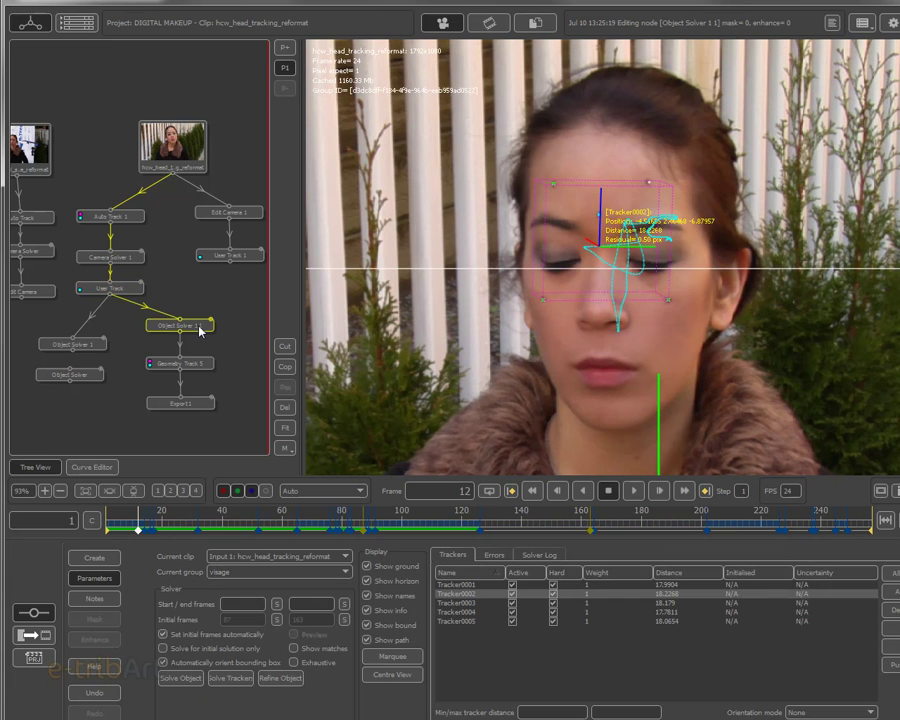
# - Review the Object Solver 1 1 head solve up to frame 28 and select Geometry Track 5
pyautogui.moveTo(138, 530)
pyautogui.mouseDown()
pyautogui.moveTo(227, 528)
pyautogui.moveTo(158, 530)
pyautogui.moveTo(234, 519)
pyautogui.moveTo(120, 531)
pyautogui.moveTo(204, 527)
pyautogui.moveTo(176, 527)
pyautogui.moveTo(186, 527)
pyautogui.mouseUp()
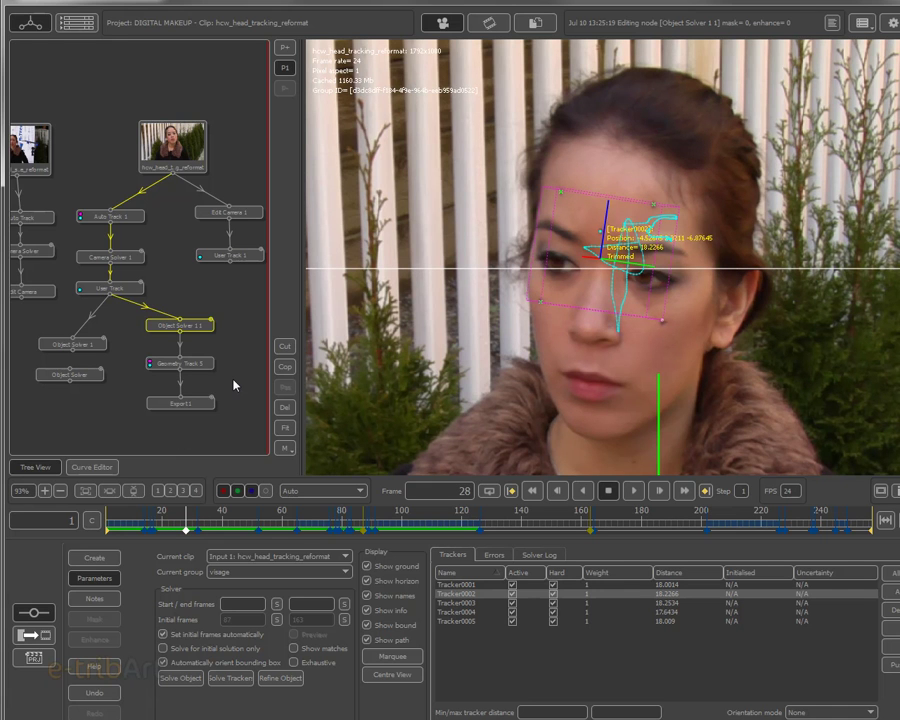
pyautogui.click(199, 366)
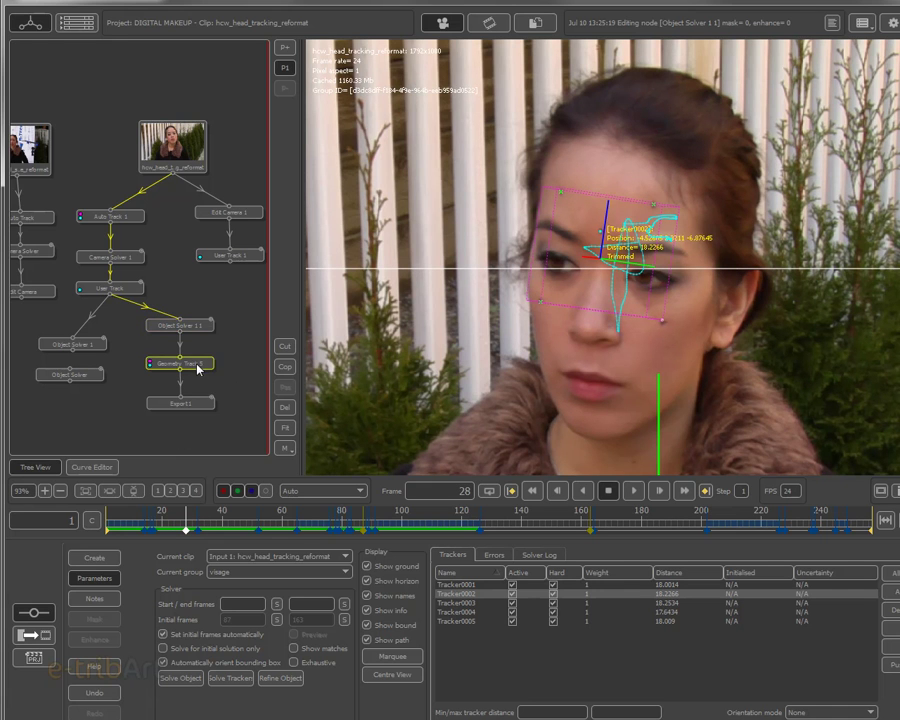
# - Open Geometry Track 5, return to frame 6, and set the mesh Render style to Wire-frame
pyautogui.doubleClick(199, 366)
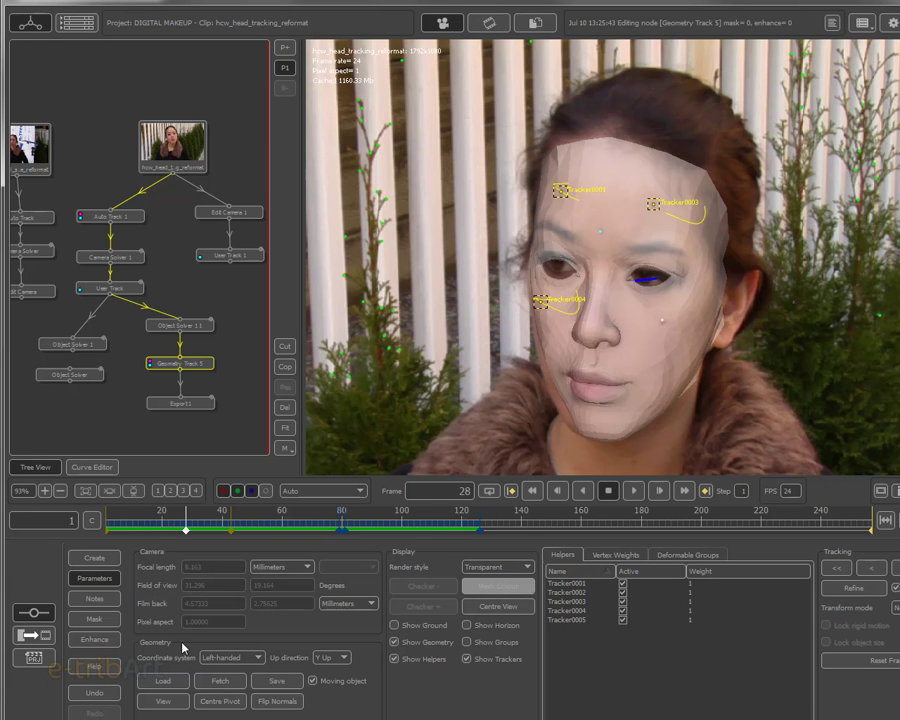
pyautogui.moveTo(153, 521); pyautogui.dragTo(122, 532)
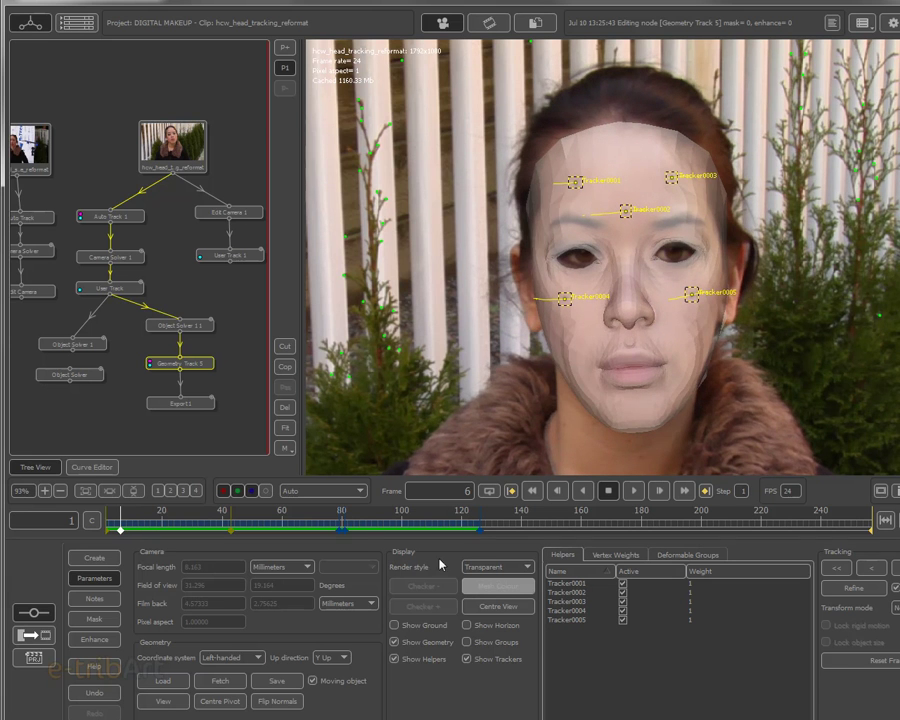
pyautogui.click(500, 568)
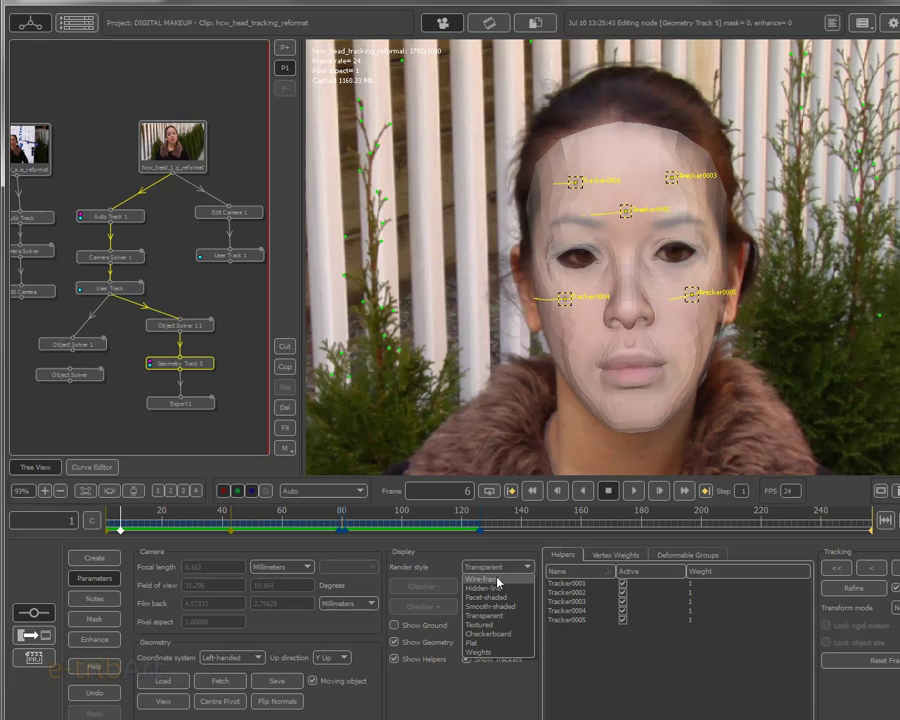
pyautogui.click(497, 579)
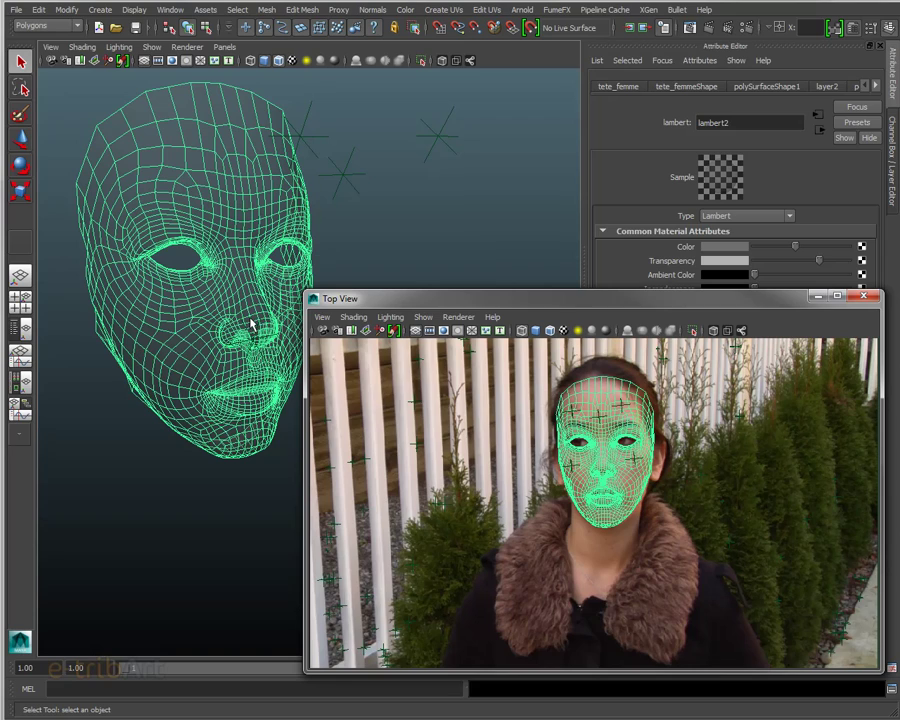
pyautogui.moveTo(250, 325)
pyautogui.mouseDown()
pyautogui.moveTo(202, 397)
pyautogui.moveTo(235, 345)
pyautogui.mouseUp()
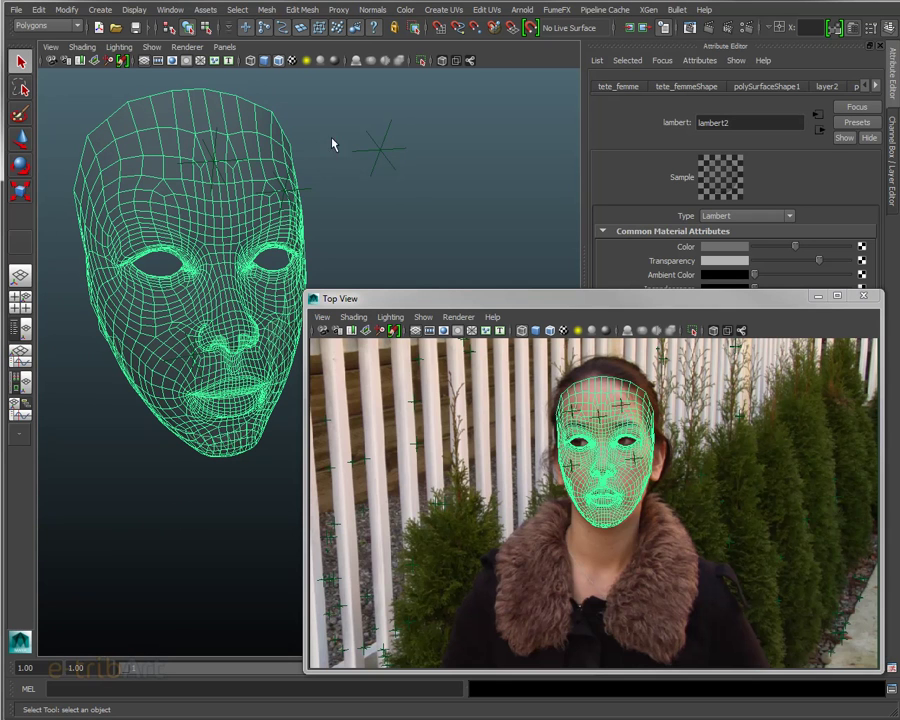
pyautogui.click(380, 150)
pyautogui.click(247, 339)
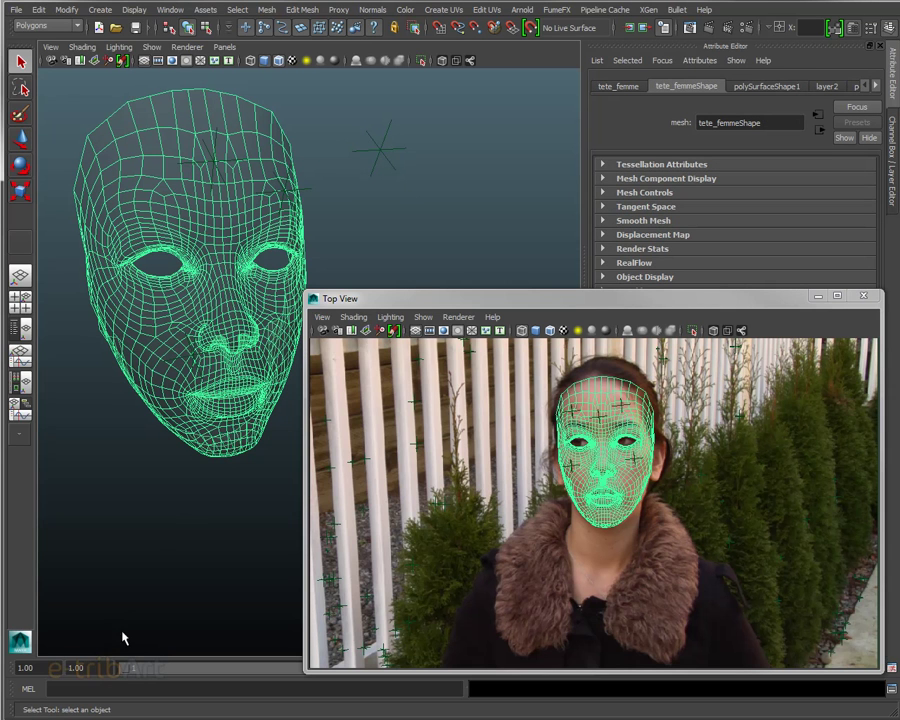
pyautogui.moveTo(492, 302); pyautogui.dragTo(491, 266)
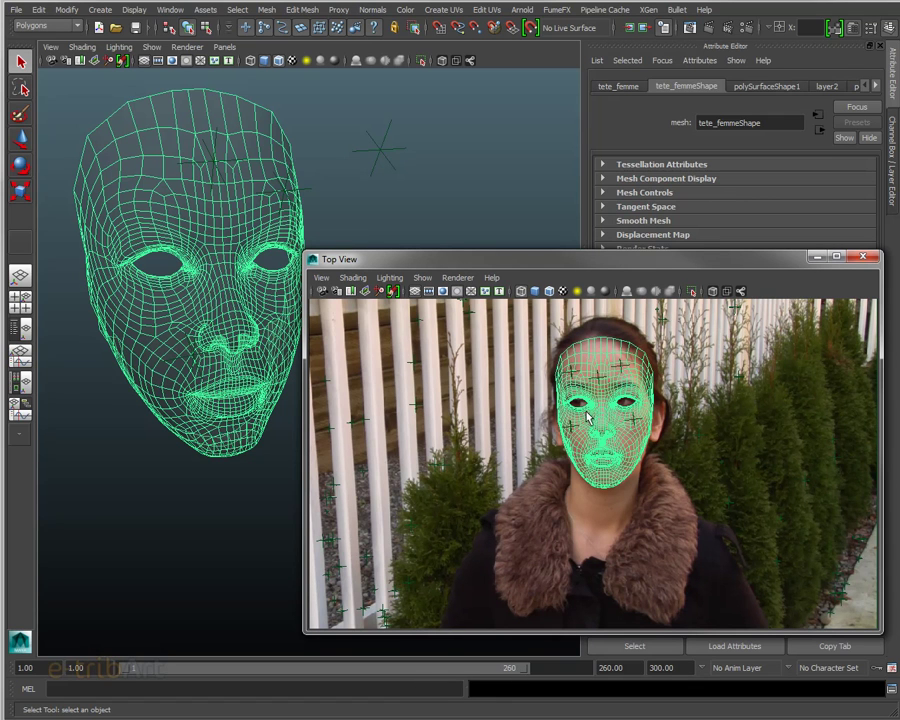
pyautogui.moveTo(392, 263); pyautogui.dragTo(396, 264)
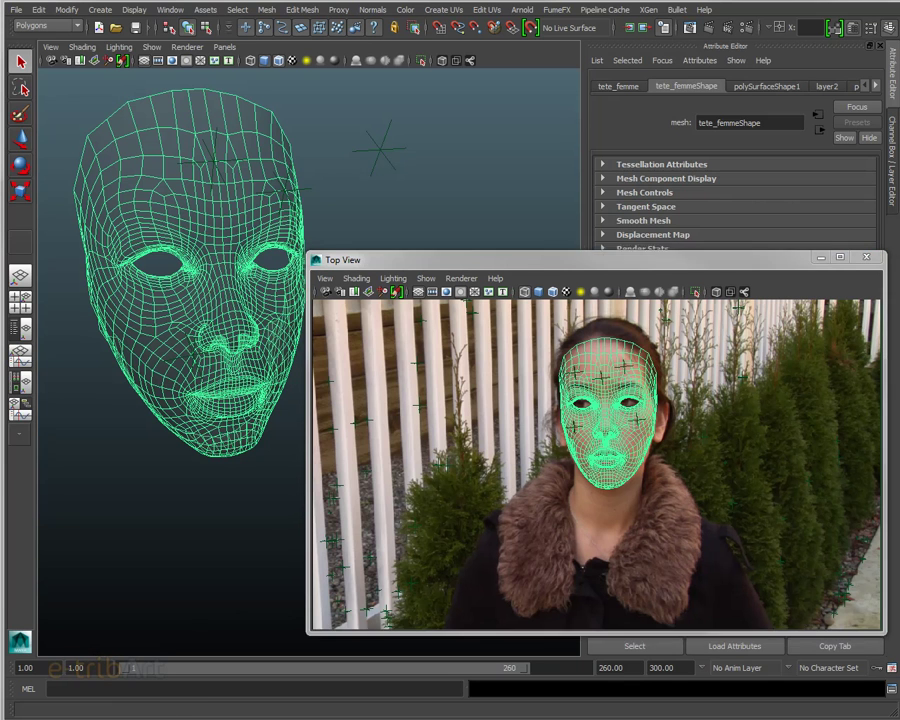
pyautogui.click(200, 641)
pyautogui.click(581, 447)
pyautogui.click(592, 446)
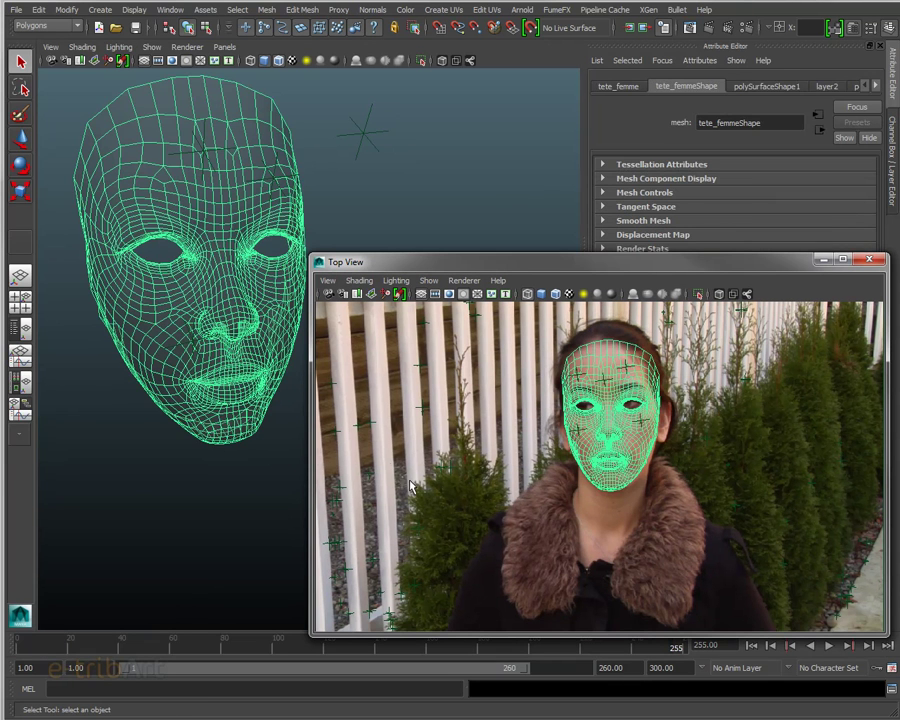
pyautogui.moveTo(233, 355)
pyautogui.keyDown('alt'); pyautogui.mouseDown()
pyautogui.moveTo(259, 342)
pyautogui.moveTo(223, 385)
pyautogui.mouseUp(); pyautogui.keyUp('alt')
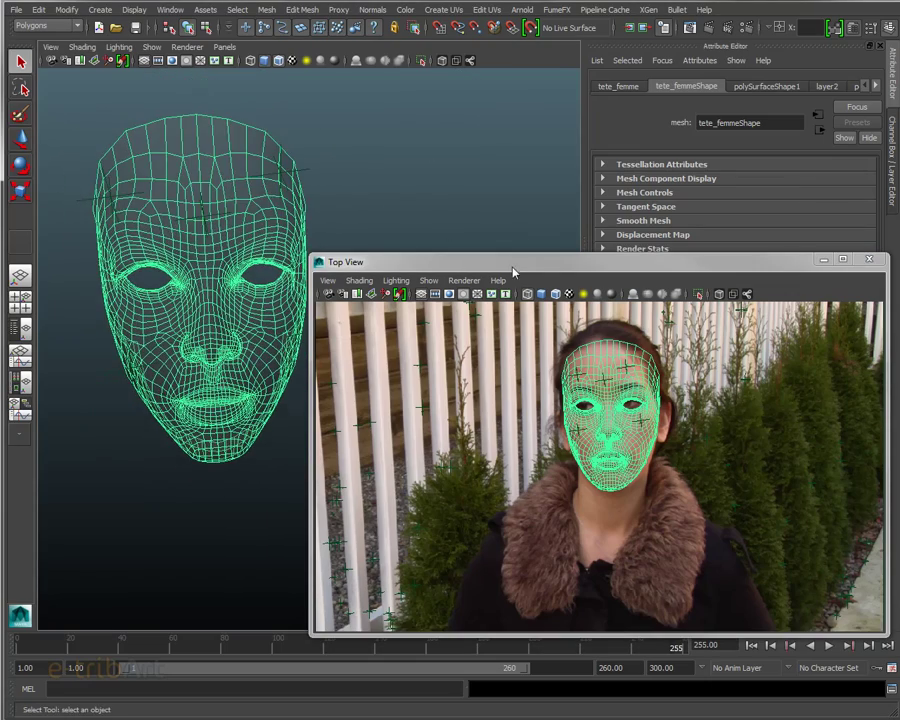
pyautogui.moveTo(512, 266); pyautogui.dragTo(498, 257)
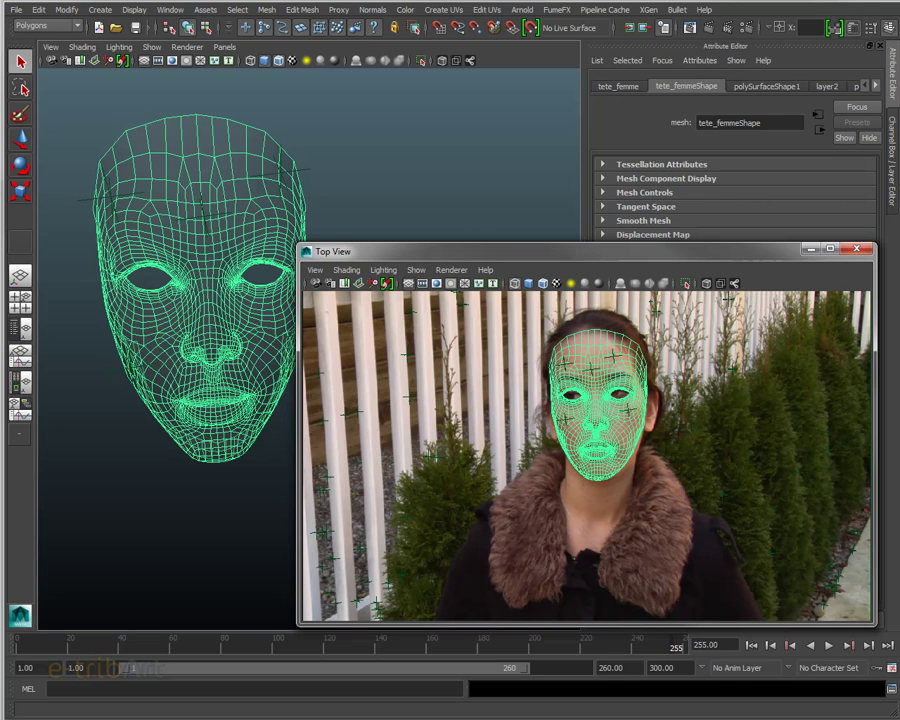
pyautogui.moveTo(779, 258); pyautogui.dragTo(785, 263)
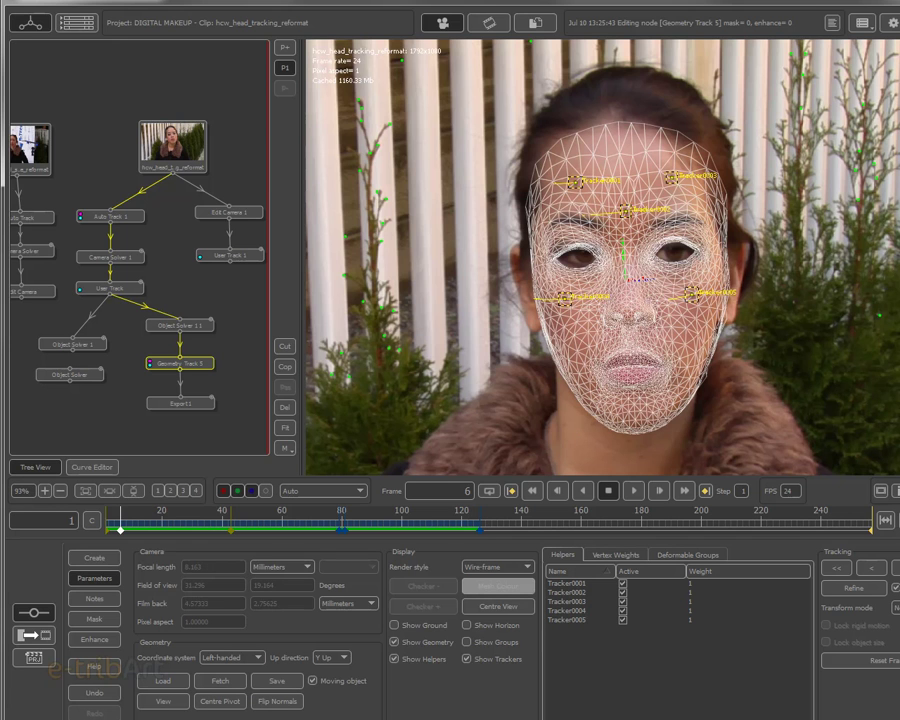
# - In the four-view layout, enable Transform mode and rotate and reposition the mesh gizmo in Ortho Down
pyautogui.press('4')
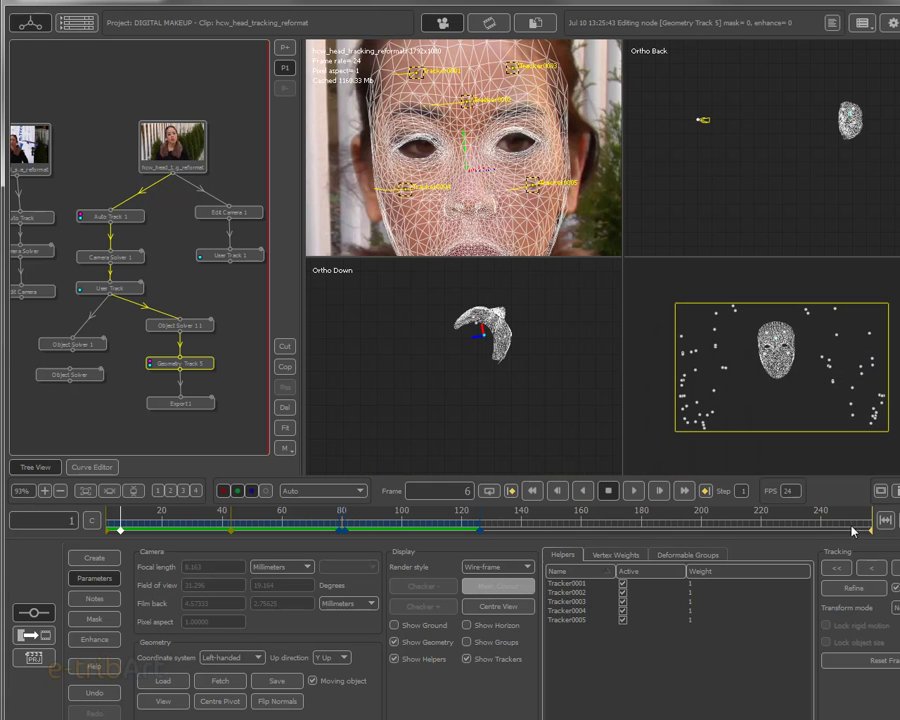
pyautogui.click(896, 607)
pyautogui.click(896, 646)
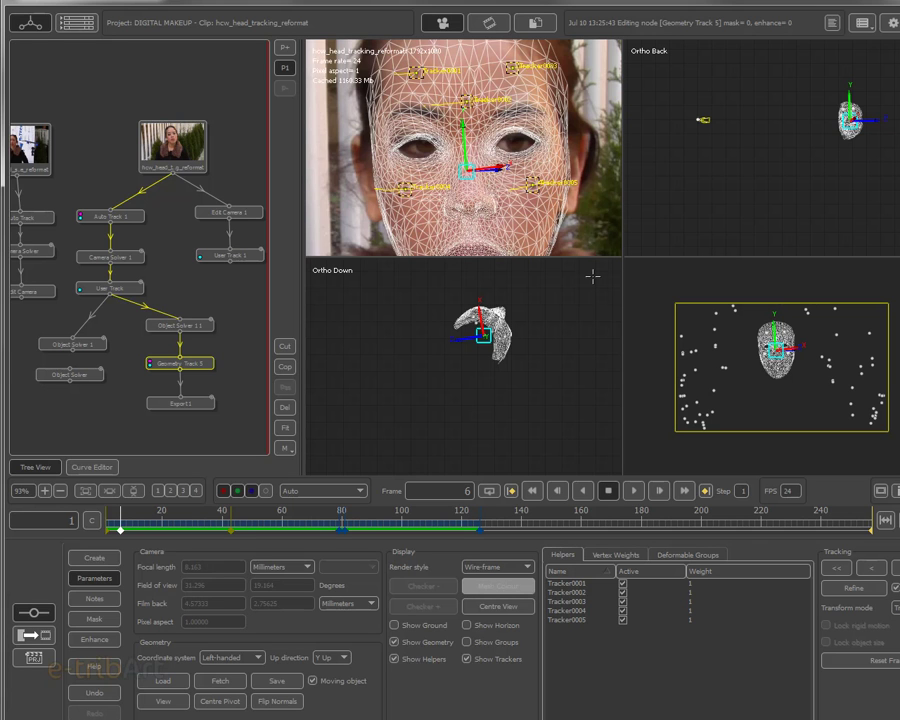
pyautogui.moveTo(554, 360)
pyautogui.mouseDown()
pyautogui.moveTo(488, 390)
pyautogui.moveTo(518, 347)
pyautogui.mouseUp()
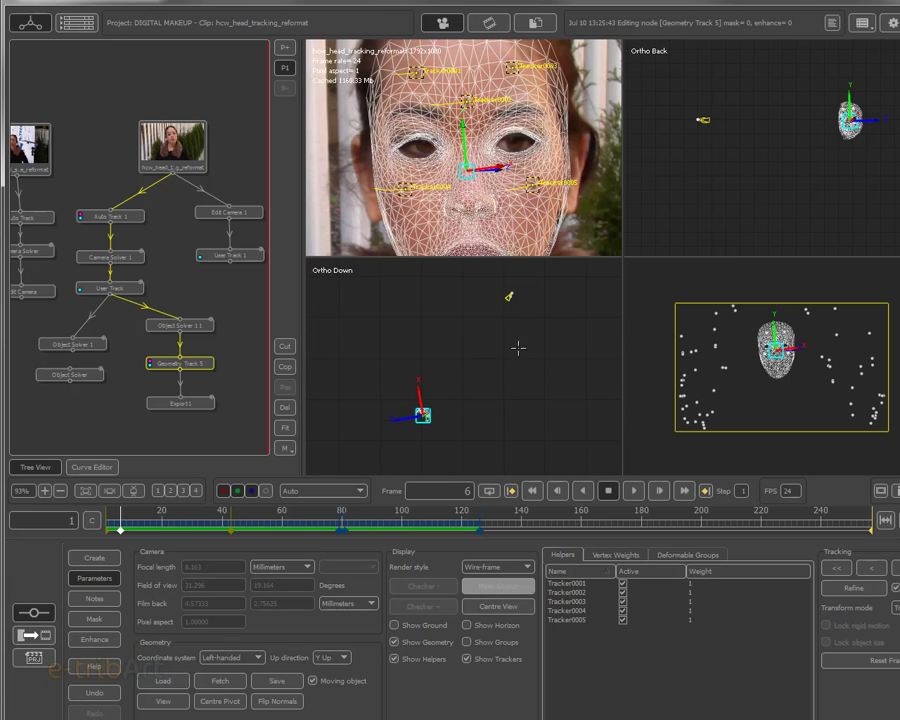
pyautogui.moveTo(518, 347)
pyautogui.mouseDown()
pyautogui.moveTo(486, 422)
pyautogui.moveTo(496, 361)
pyautogui.moveTo(530, 349)
pyautogui.moveTo(360, 410)
pyautogui.mouseUp()
pyautogui.moveTo(493, 425); pyautogui.dragTo(472, 410)
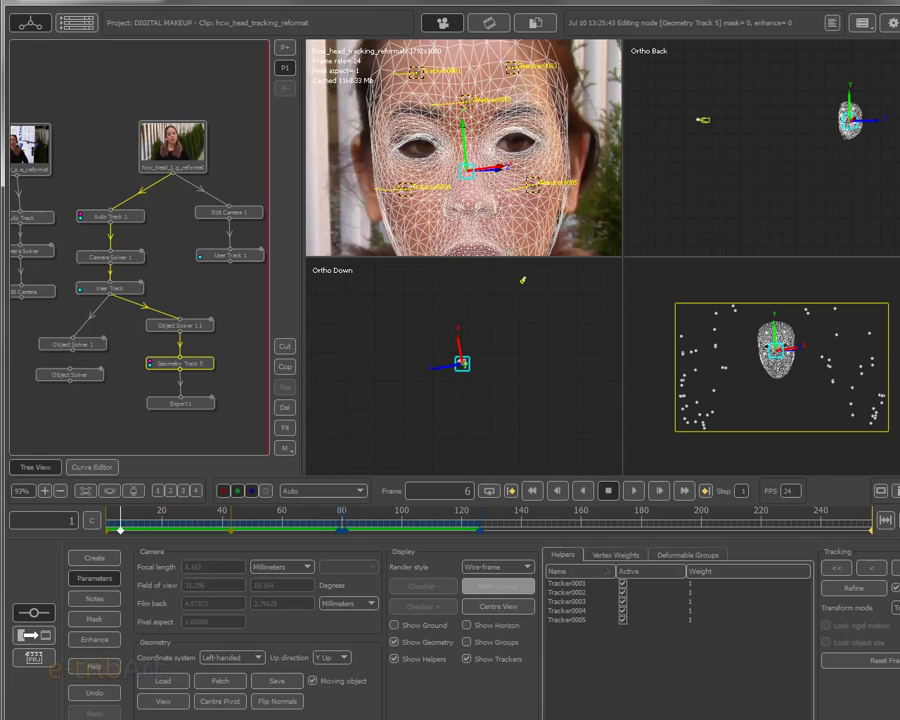
pyautogui.press('space')
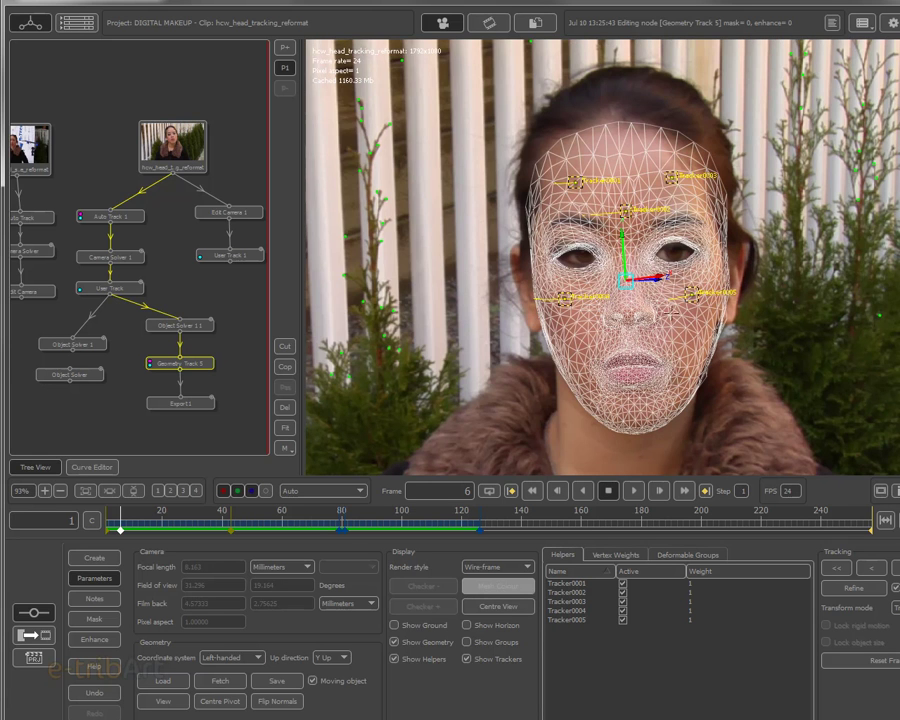
# - Rewind the footage to frame 1 and set the mesh Render style to Weights
pyautogui.click(895, 607)
pyautogui.click(630, 440)
pyautogui.moveTo(141, 530); pyautogui.dragTo(107, 532)
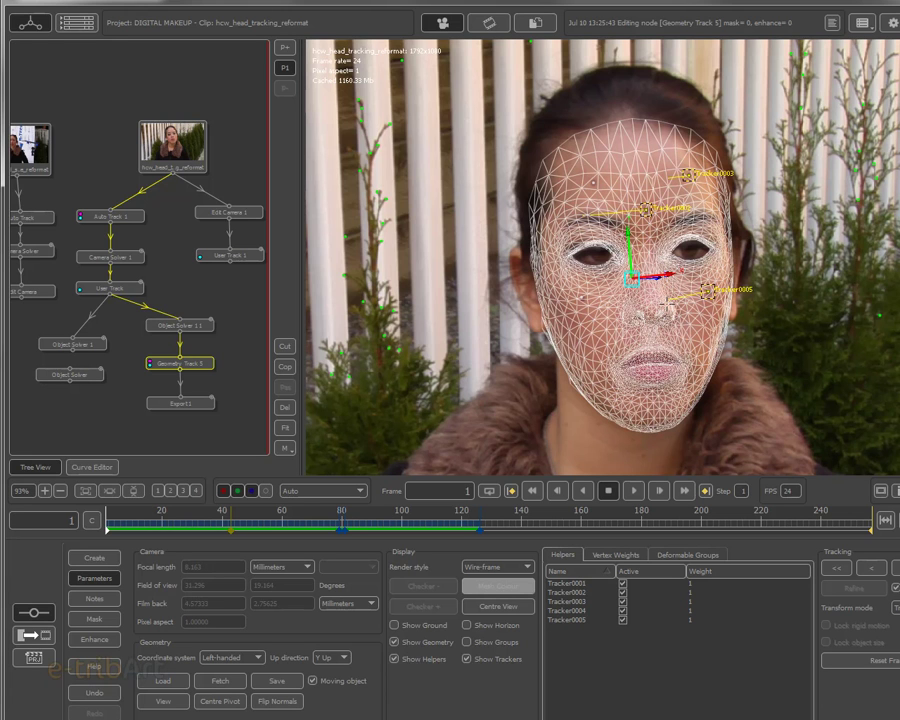
pyautogui.click(896, 607)
pyautogui.click(513, 569)
pyautogui.click(504, 653)
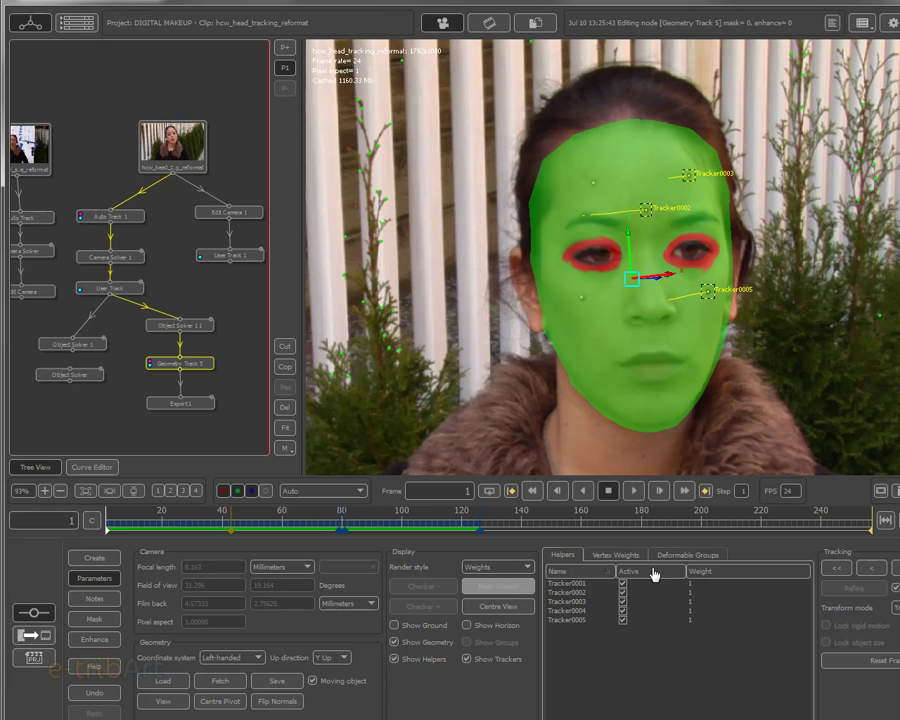
# - Enable vertex weight painting and paint zero weight along the mask's left, upper-right and forehead edges
pyautogui.click(617, 555)
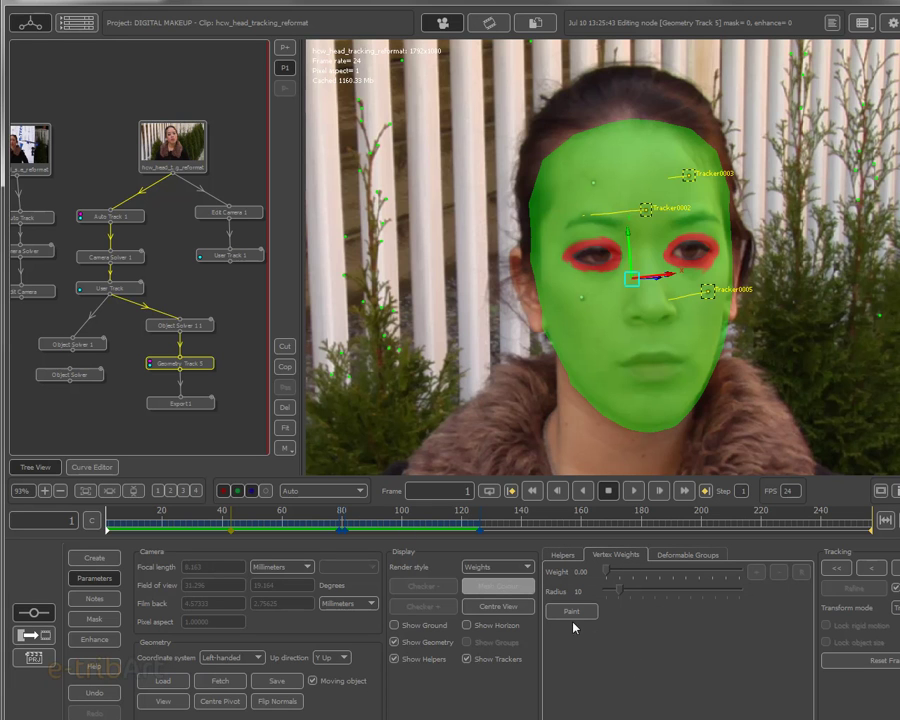
pyautogui.click(572, 613)
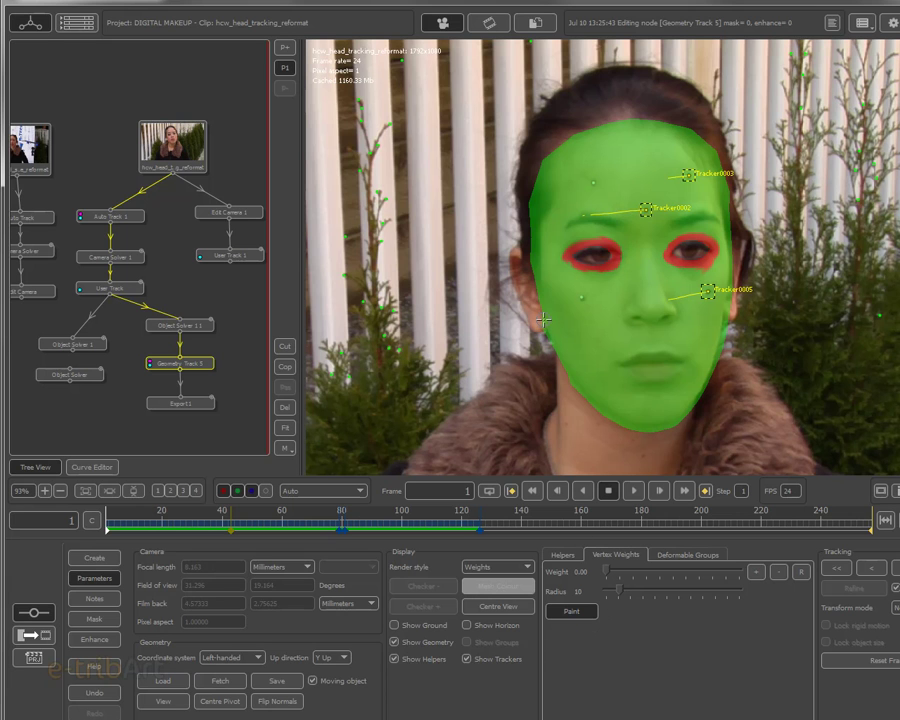
pyautogui.moveTo(543, 319)
pyautogui.mouseDown()
pyautogui.moveTo(526, 219)
pyautogui.moveTo(539, 169)
pyautogui.mouseUp()
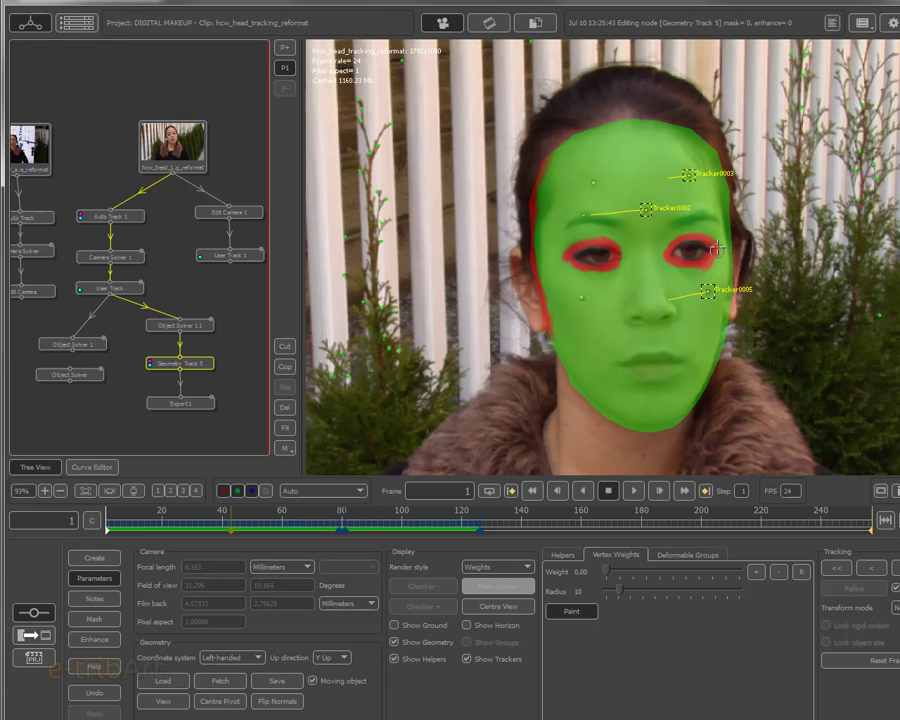
pyautogui.moveTo(690, 128); pyautogui.dragTo(716, 143)
pyautogui.moveTo(655, 118); pyautogui.dragTo(550, 145)
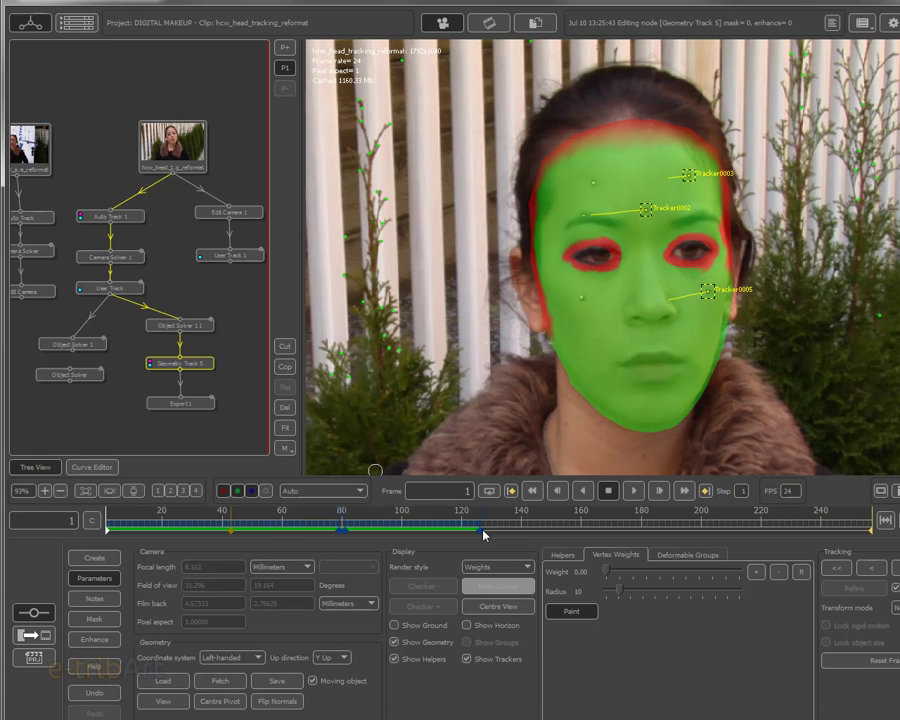
# - Switch the face mesh Render style back to Wire-frame
pyautogui.click(487, 567)
pyautogui.click(489, 578)
pyautogui.click(489, 576)
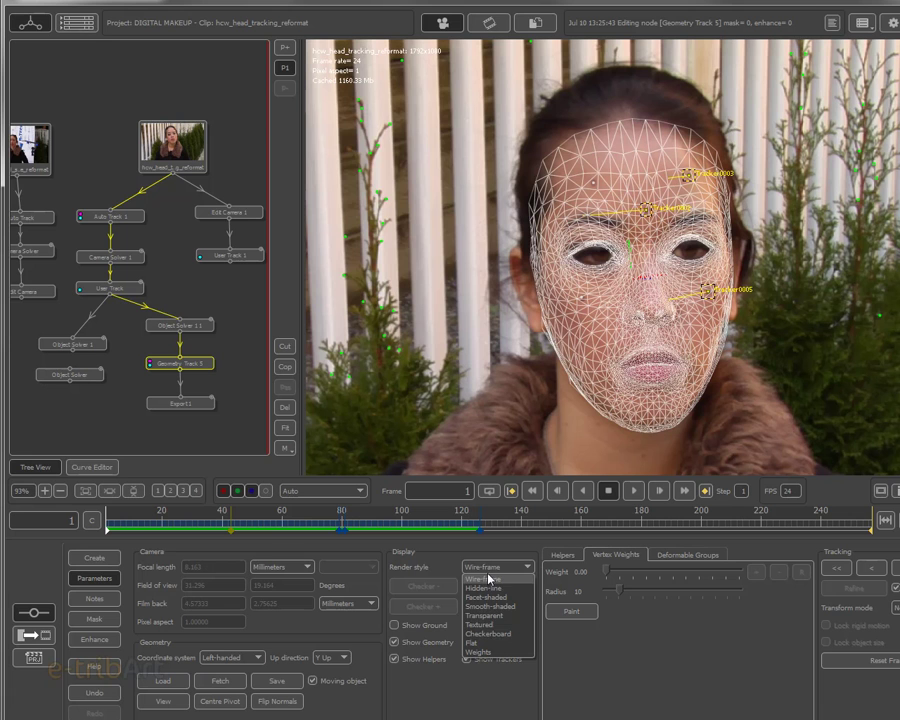
# - Set the mesh Render style to Textured and inspect the eyes and forehead in the four-view layout
pyautogui.click(500, 625)
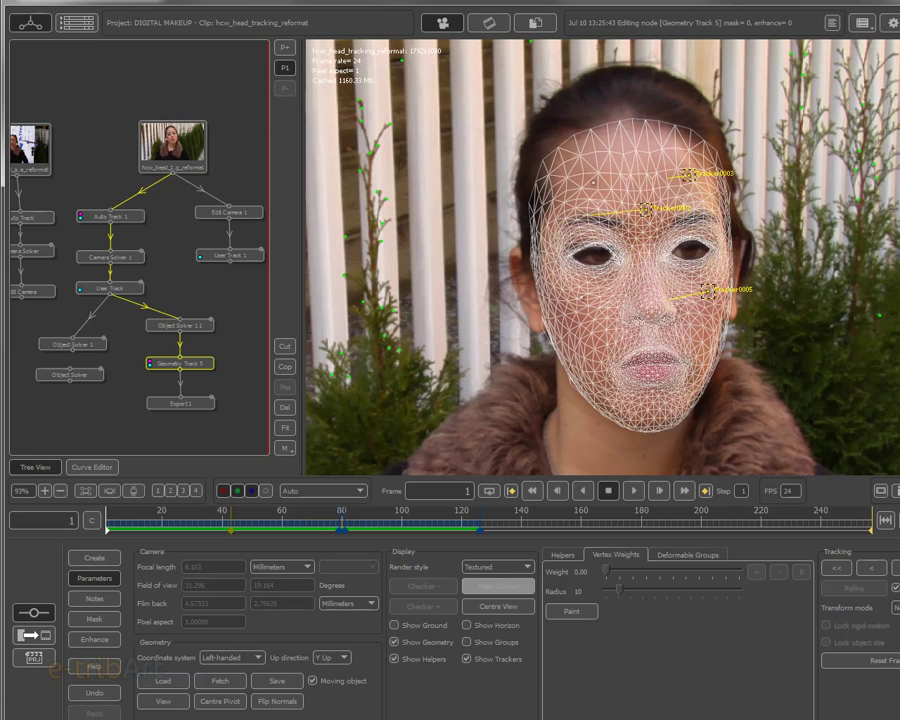
pyautogui.press('space')
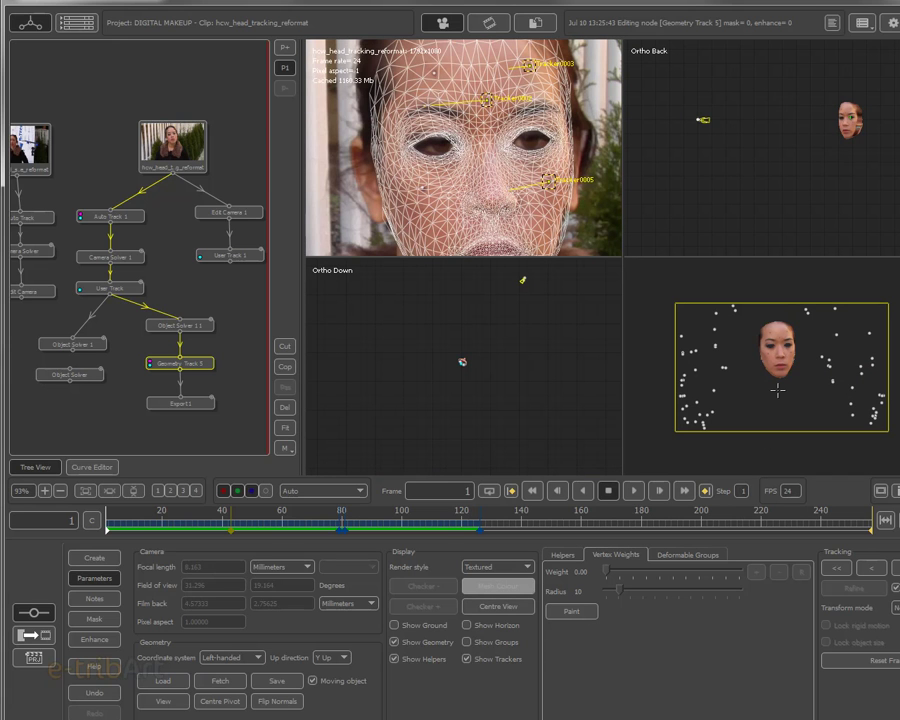
pyautogui.scroll(5, 790, 380)
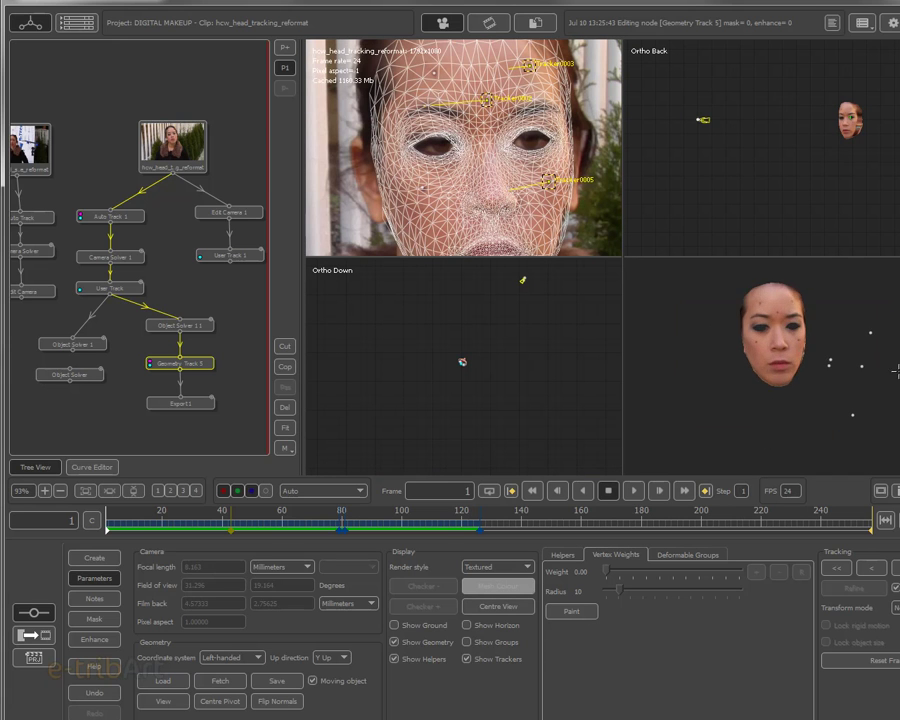
pyautogui.scroll(2, 760, 340)
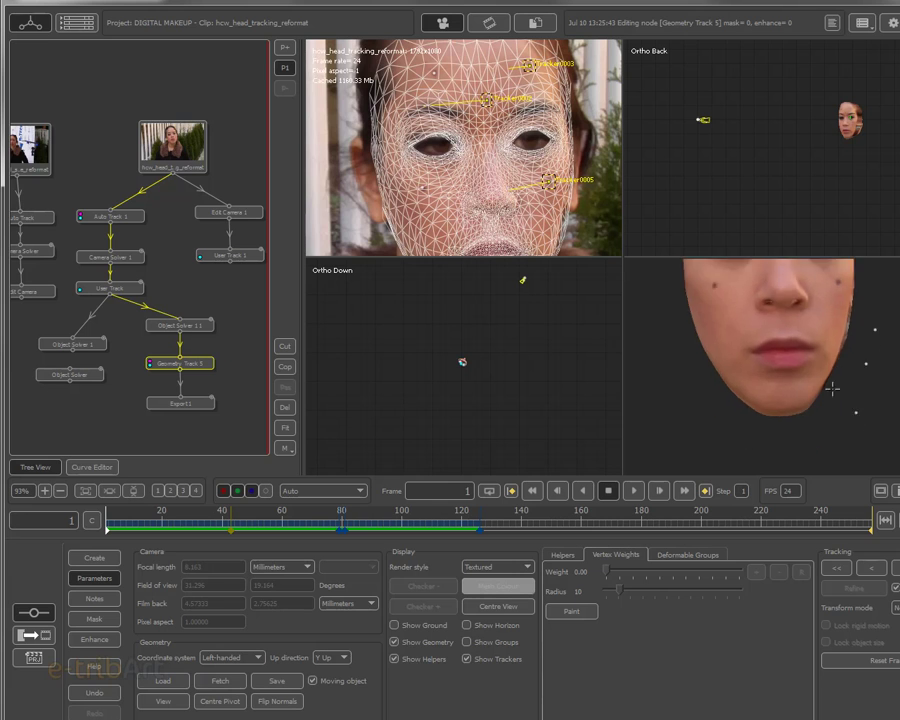
pyautogui.moveTo(833, 393); pyautogui.dragTo(815, 388)
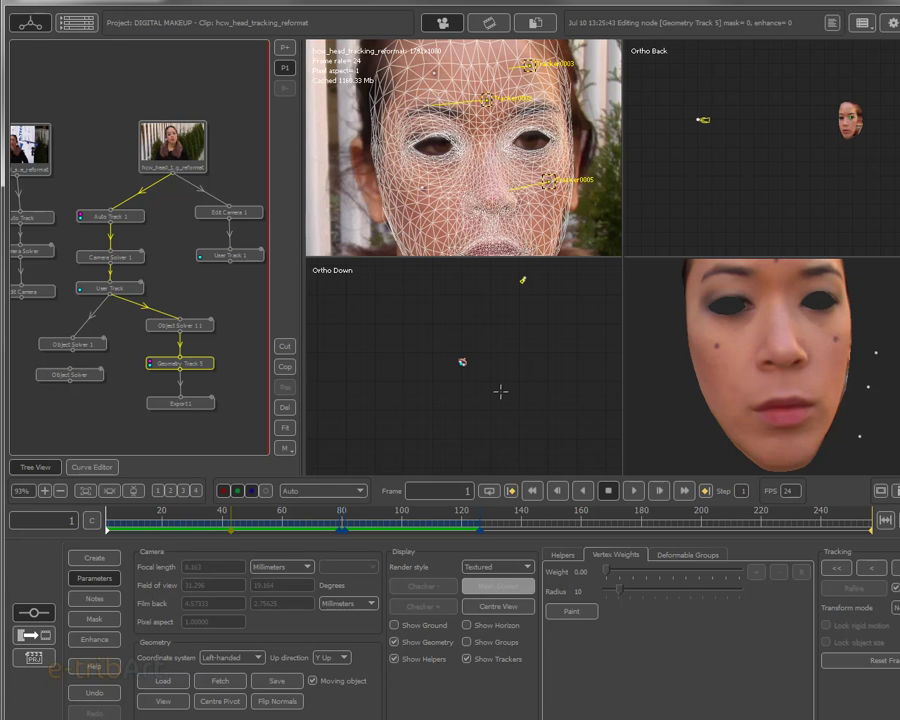
pyautogui.scroll(2, 540, 380)
pyautogui.scroll(4, 540, 380)
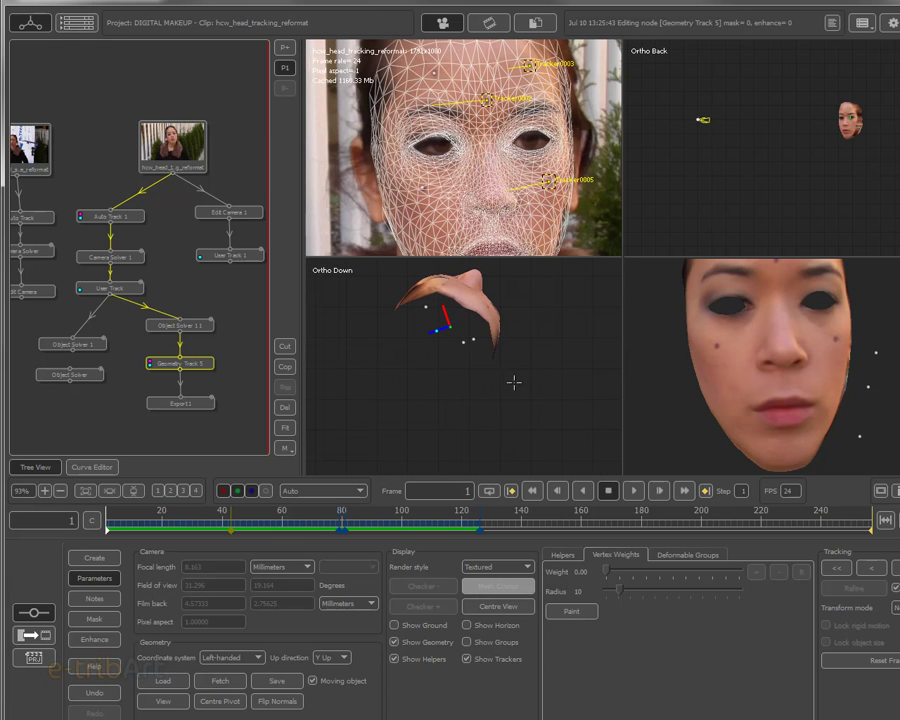
pyautogui.scroll(1, 486, 358)
pyautogui.scroll(1, 552, 376)
pyautogui.scroll(2, 542, 462)
pyautogui.scroll(1, 542, 462)
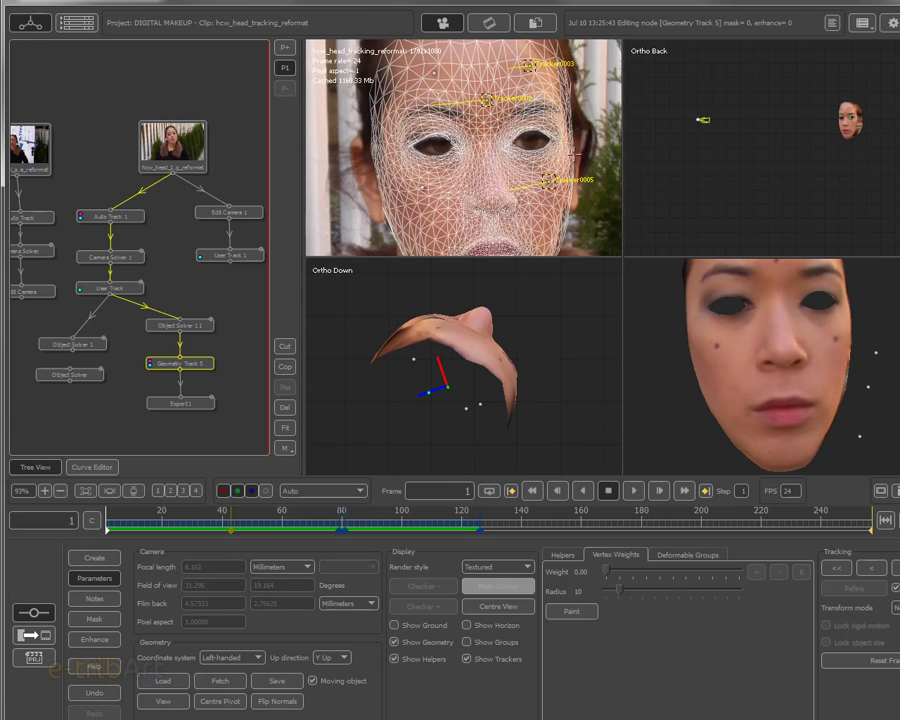
pyautogui.press('1')
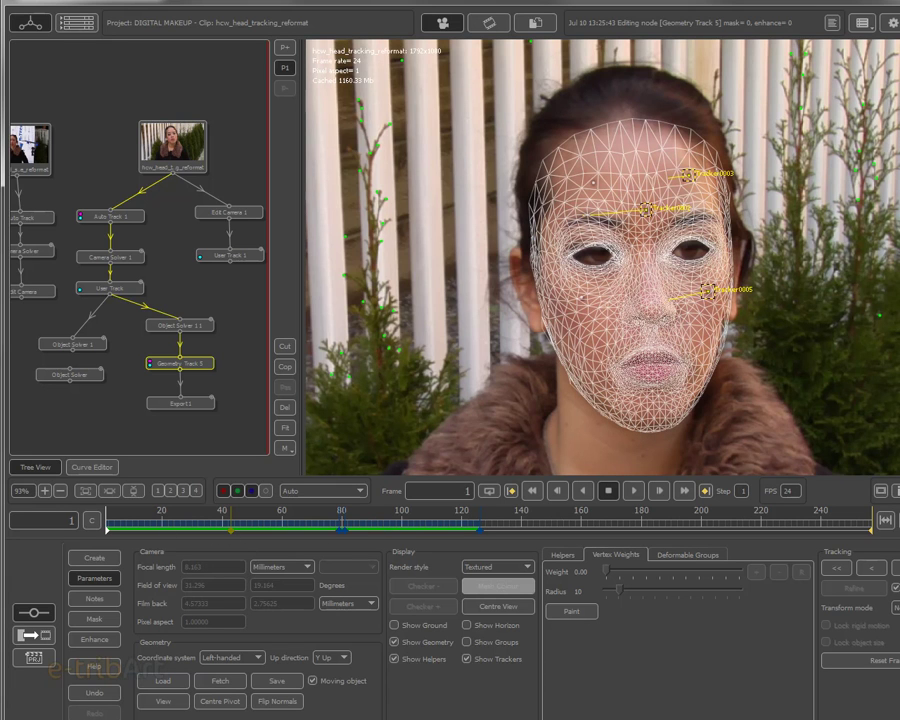
# - Track the face mesh forward, checking the Helpers and Deformable Groups settings along the way
pyautogui.press('Return')
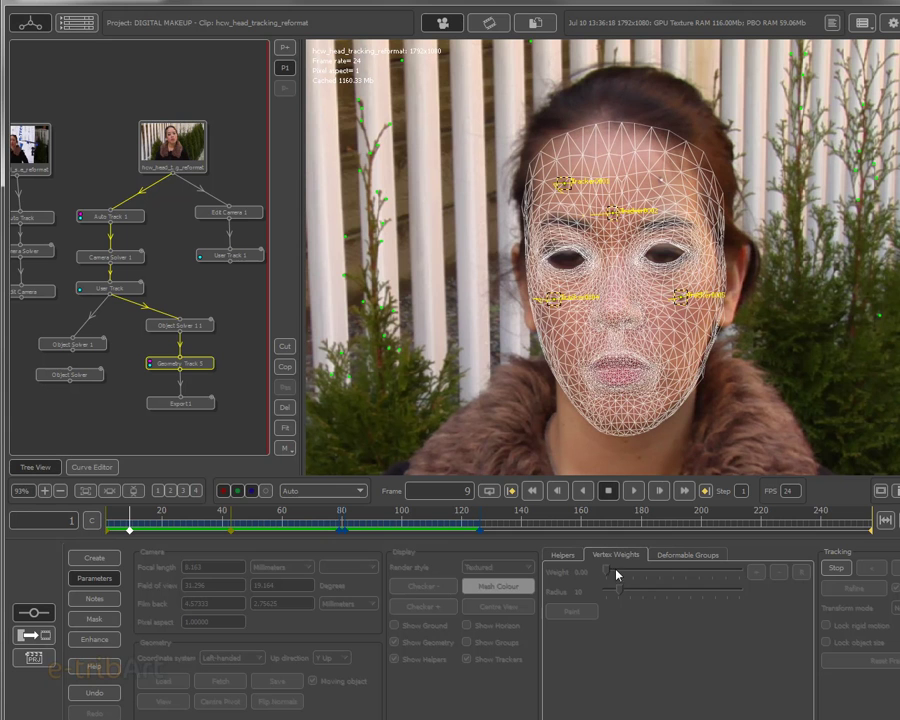
pyautogui.click(564, 555)
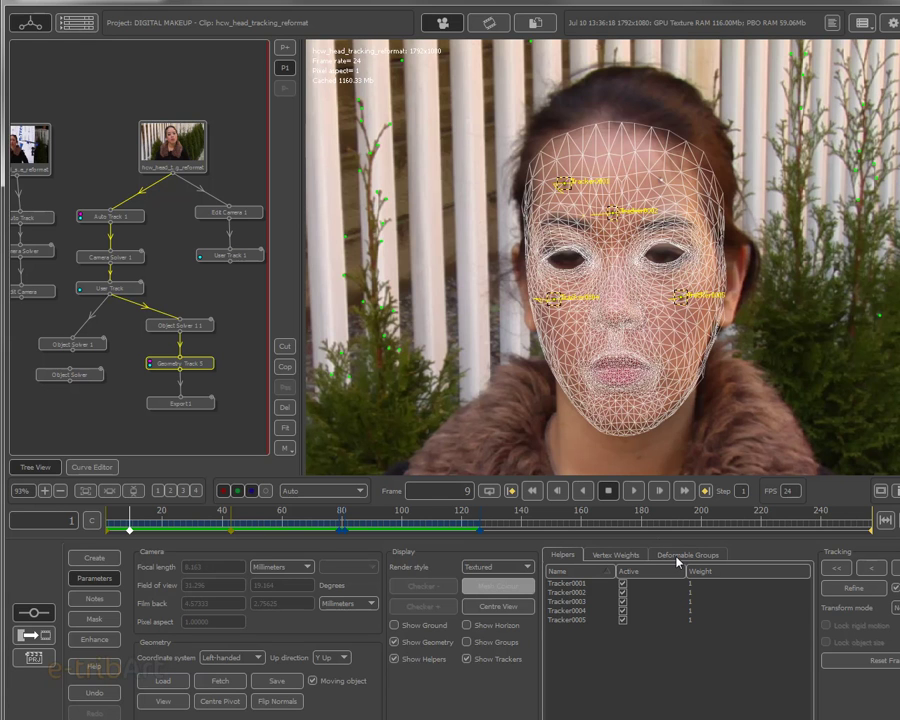
pyautogui.click(620, 555)
pyautogui.click(668, 556)
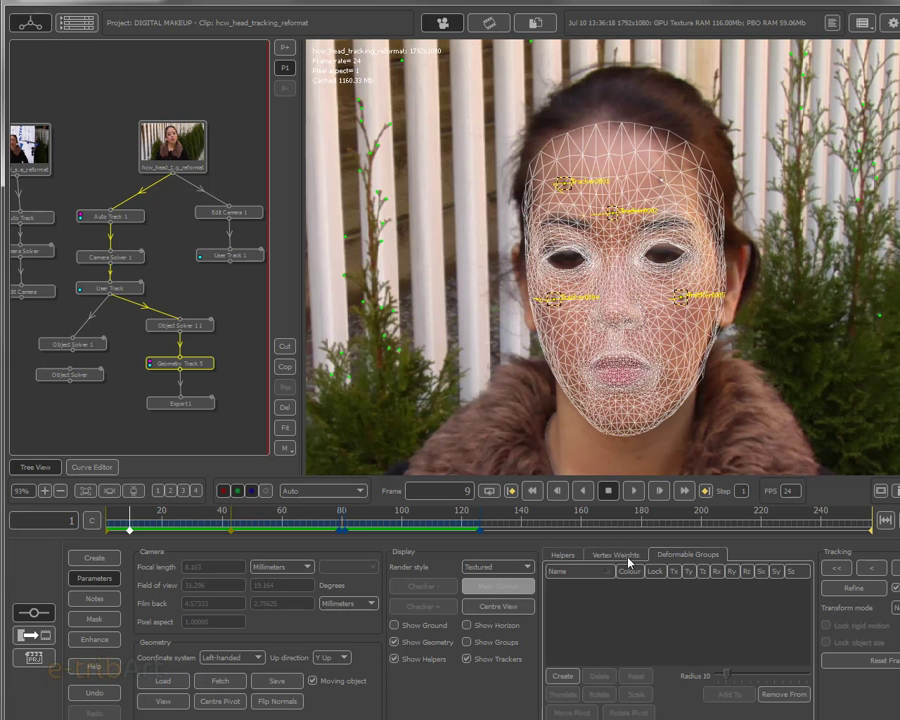
pyautogui.click(628, 556)
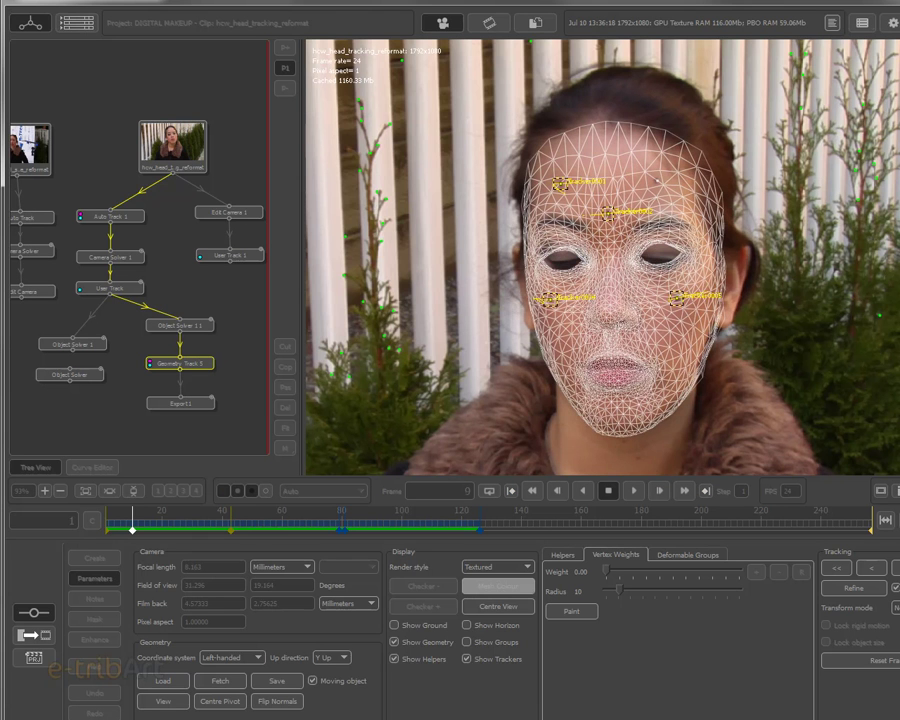
pyautogui.click(895, 567)
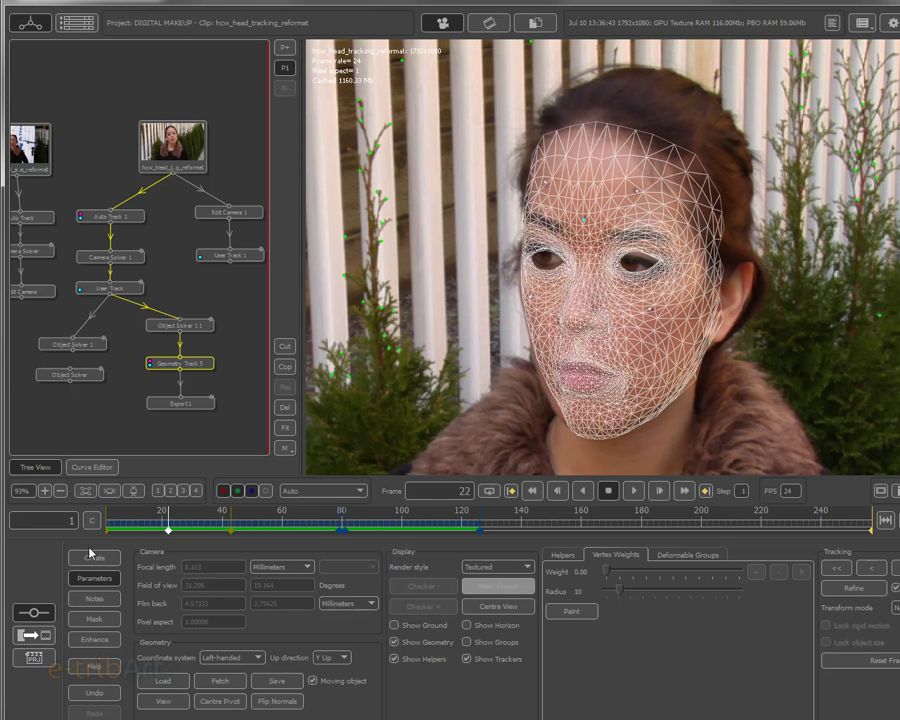
# - Scrub back to frame 9 and set the mesh Transform mode to Translate
pyautogui.click(160, 535)
pyautogui.moveTo(160, 535)
pyautogui.mouseDown()
pyautogui.moveTo(131, 535)
pyautogui.moveTo(163, 537)
pyautogui.moveTo(140, 537)
pyautogui.moveTo(163, 537)
pyautogui.moveTo(147, 537)
pyautogui.moveTo(162, 534)
pyautogui.moveTo(153, 533)
pyautogui.mouseUp()
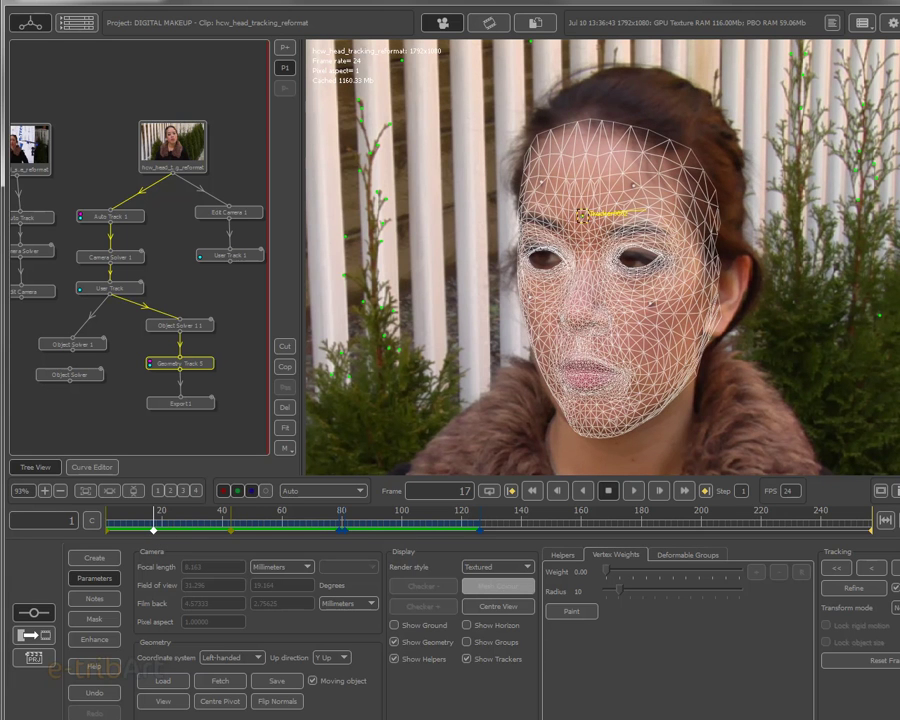
pyautogui.click(895, 607)
pyautogui.click(896, 646)
# - Render the mesh Transparent, drag it to realign with the face, and return to frame 1
pyautogui.click(505, 568)
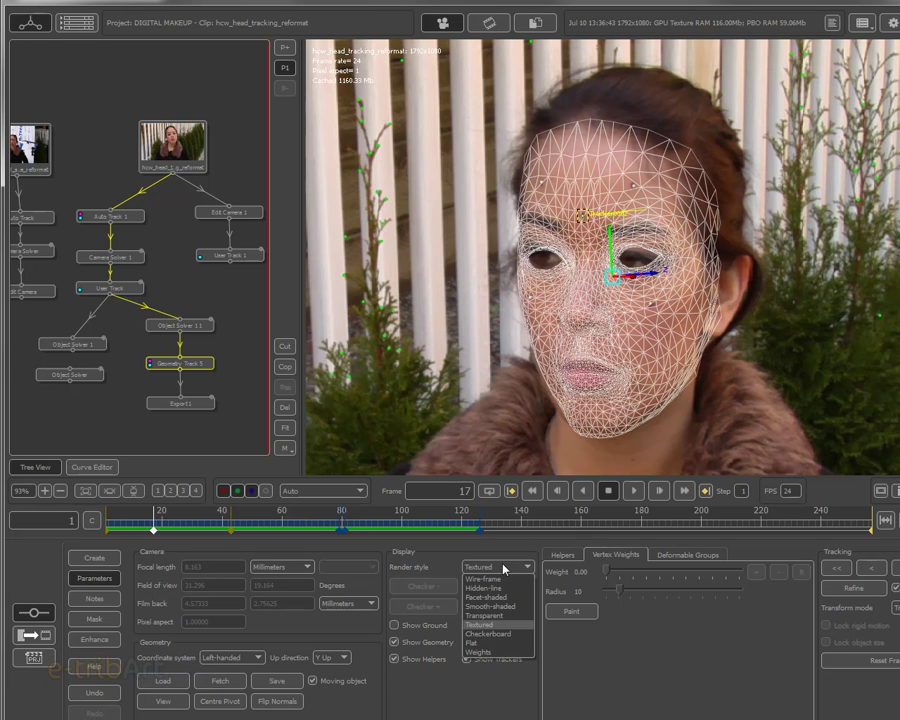
pyautogui.click(490, 615)
pyautogui.moveTo(648, 282); pyautogui.dragTo(632, 278)
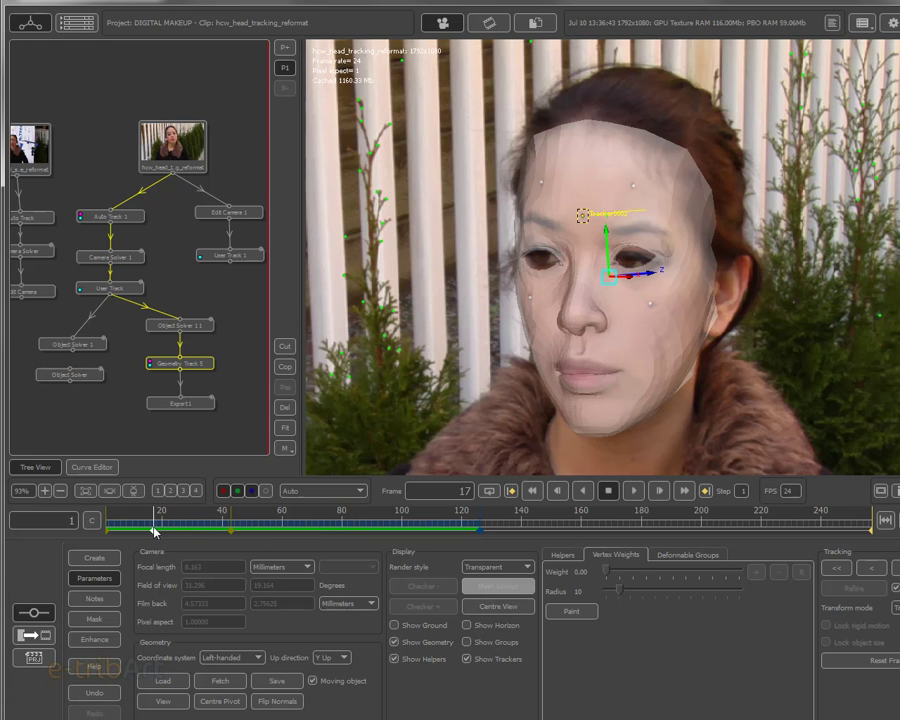
pyautogui.moveTo(153, 532); pyautogui.dragTo(107, 532)
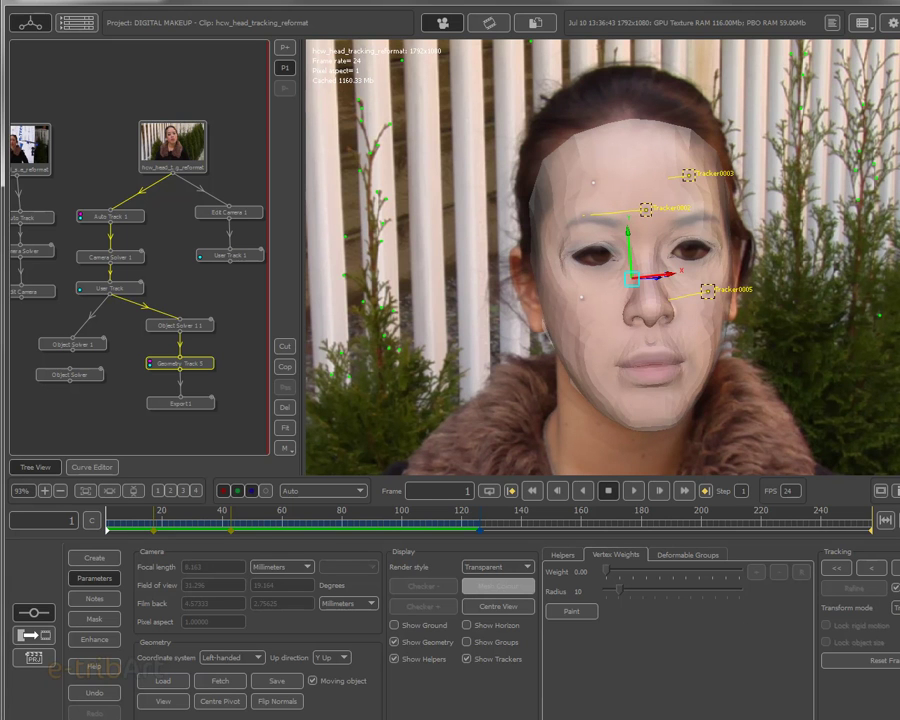
# - Track the face mesh forward from frame 1, then scrub back to review its fit on the head
pyautogui.click(835, 567)
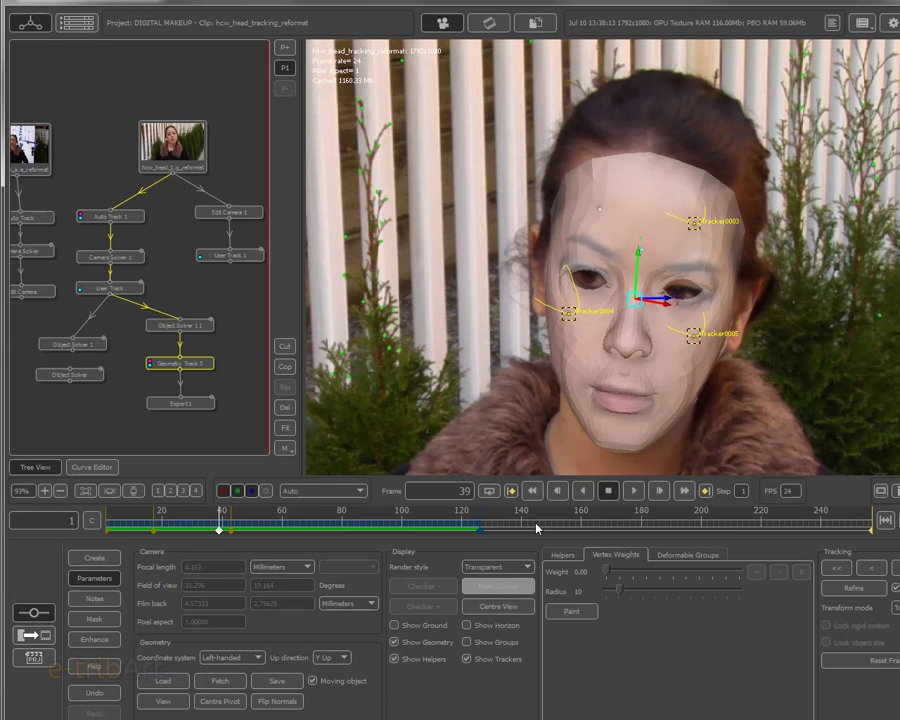
pyautogui.click(213, 533)
pyautogui.moveTo(213, 533)
pyautogui.mouseDown()
pyautogui.moveTo(198, 530)
pyautogui.moveTo(217, 530)
pyautogui.mouseUp()
# - Open the Export1 node's settings and confirm the Objects tab lists the tracked face
pyautogui.click(192, 403)
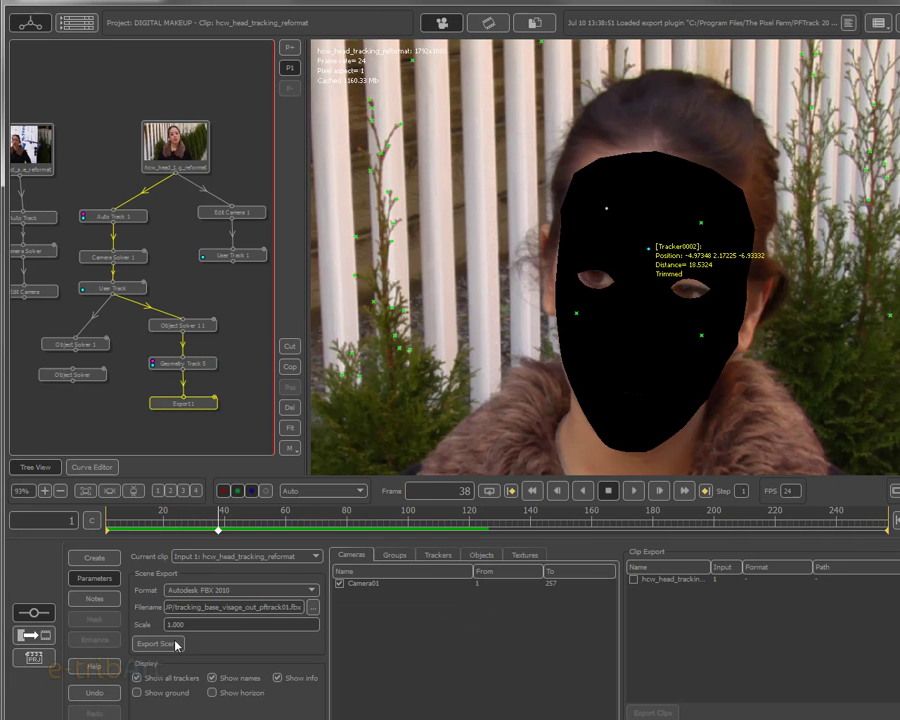
pyautogui.click(478, 555)
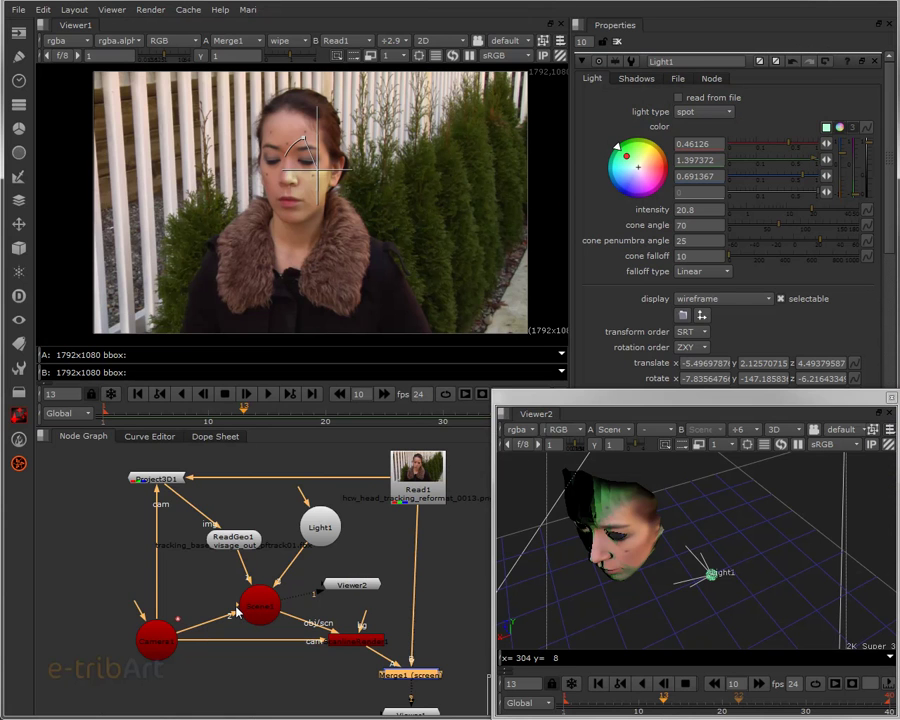
pyautogui.moveTo(322, 597); pyautogui.dragTo(305, 612)
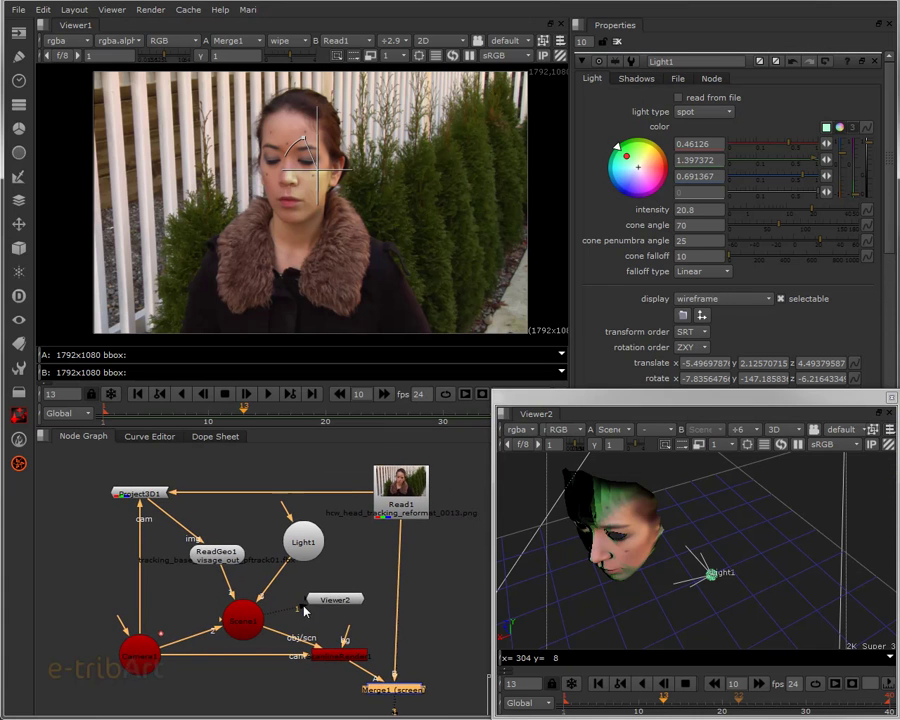
pyautogui.click(218, 566)
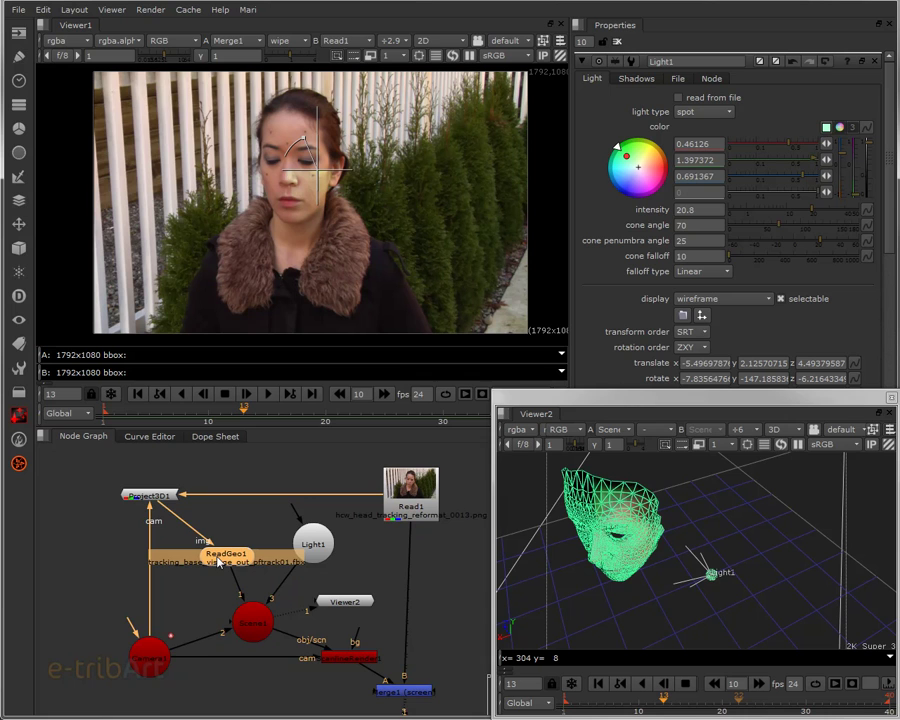
pyautogui.click(155, 664)
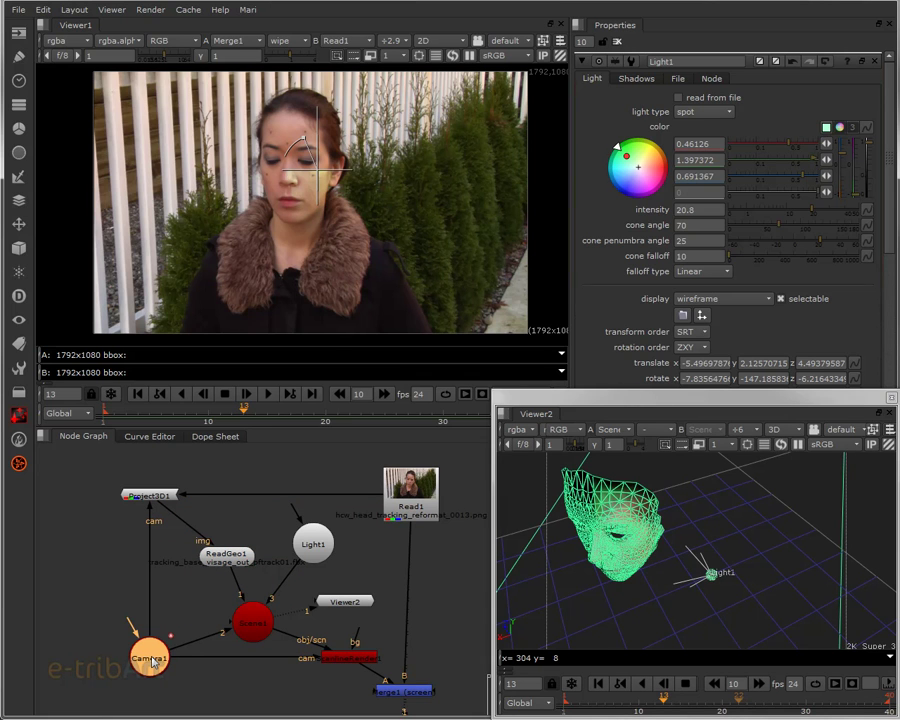
pyautogui.doubleClick(152, 662)
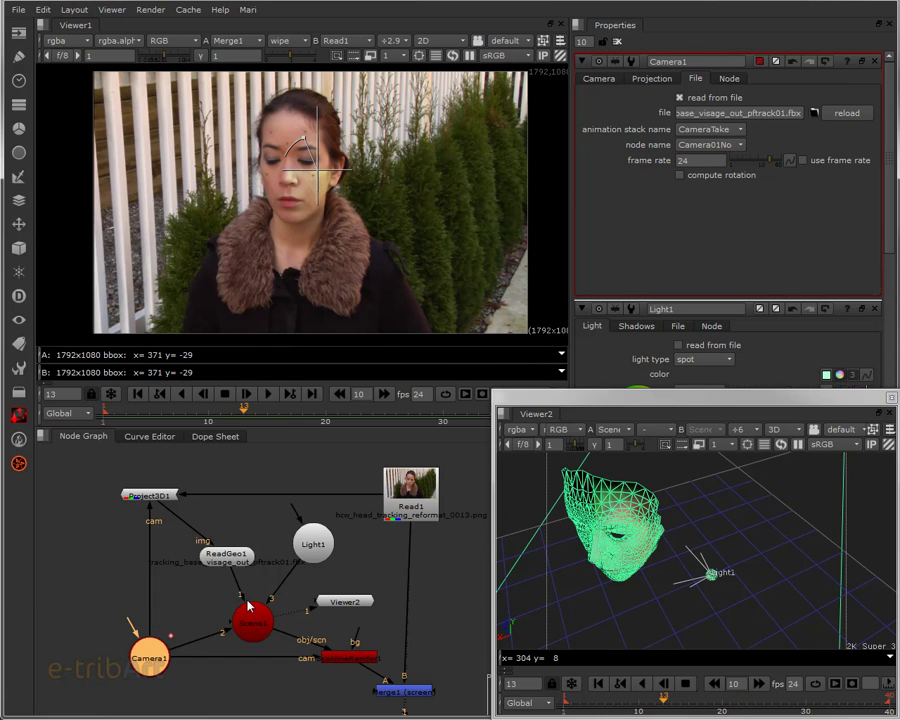
pyautogui.moveTo(312, 546); pyautogui.dragTo(317, 552)
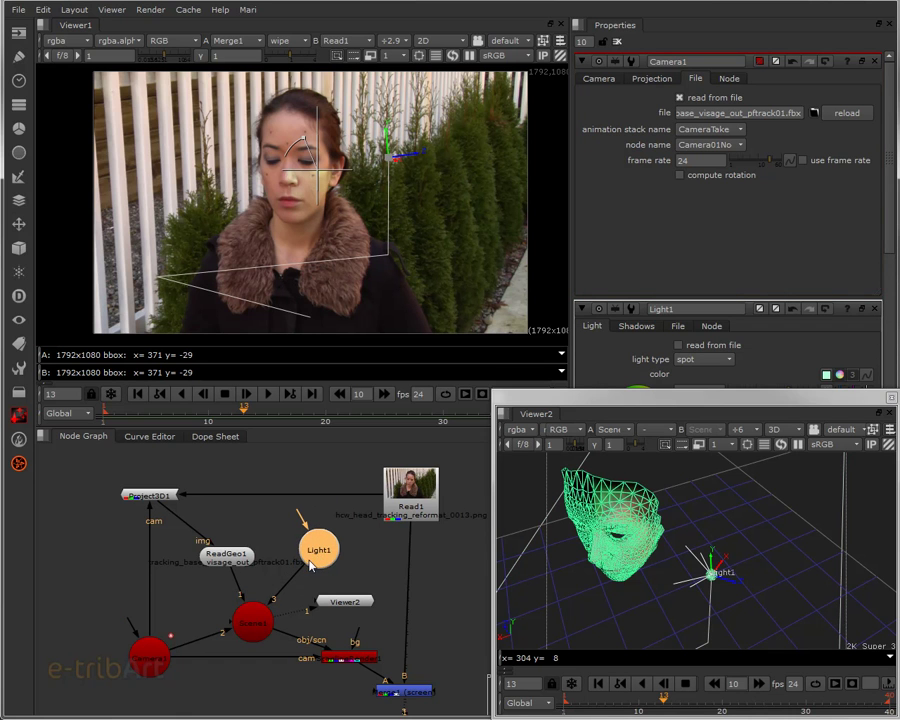
pyautogui.click(265, 625)
pyautogui.click(297, 603)
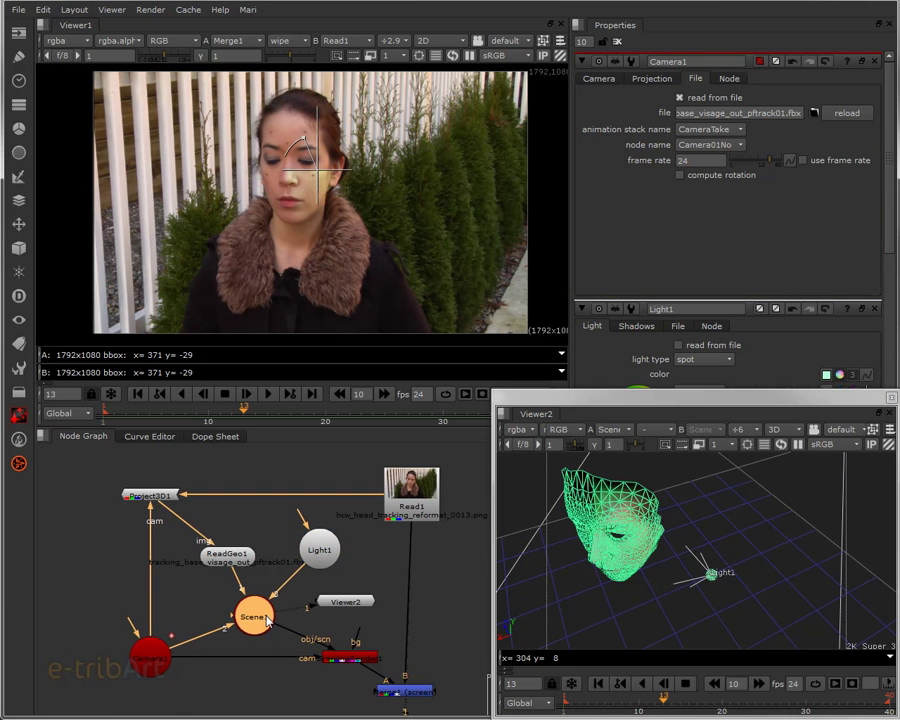
pyautogui.scroll(2, 297, 603)
pyautogui.scroll(-2, 273, 606)
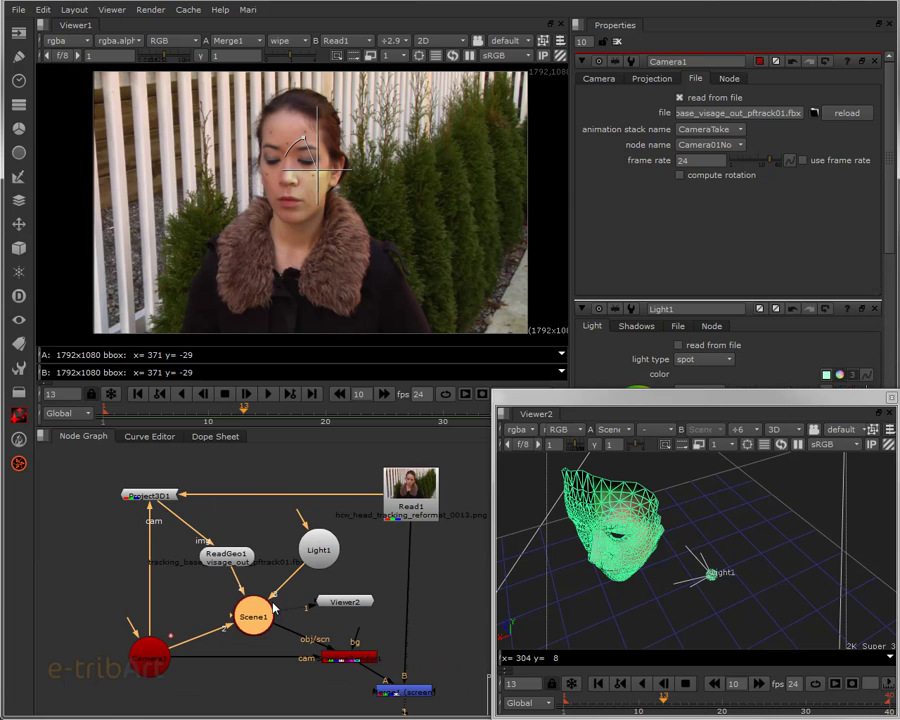
pyautogui.click(345, 660)
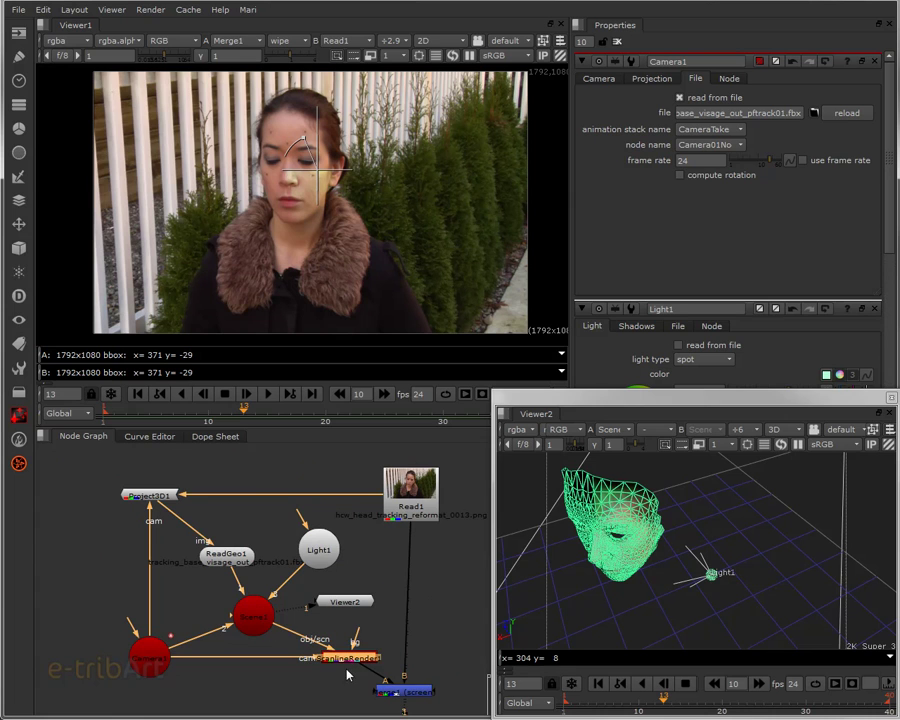
pyautogui.click(150, 657)
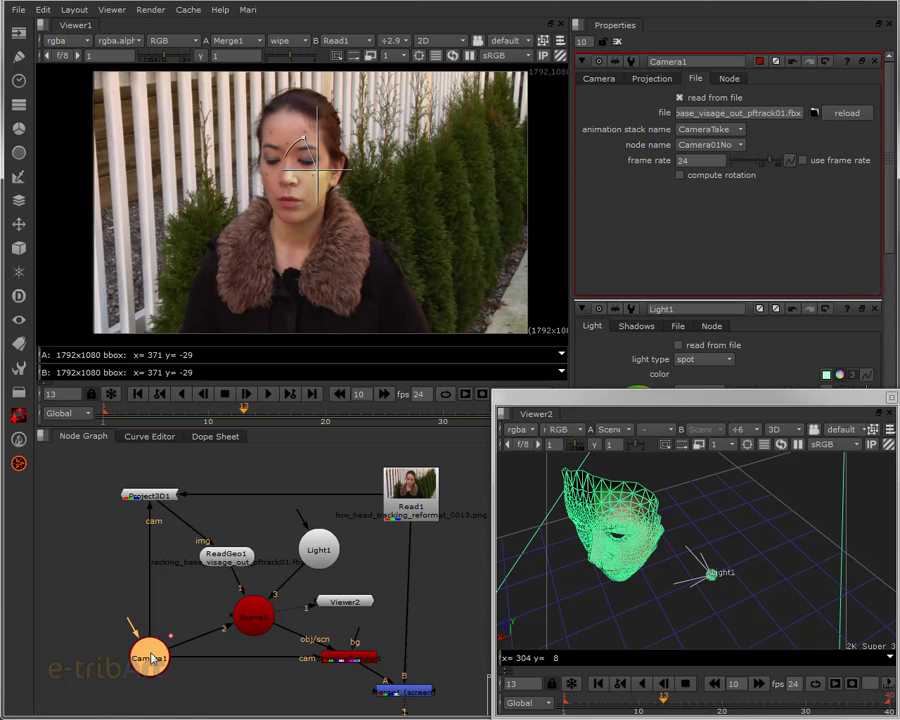
pyautogui.click(250, 628)
pyautogui.click(345, 600)
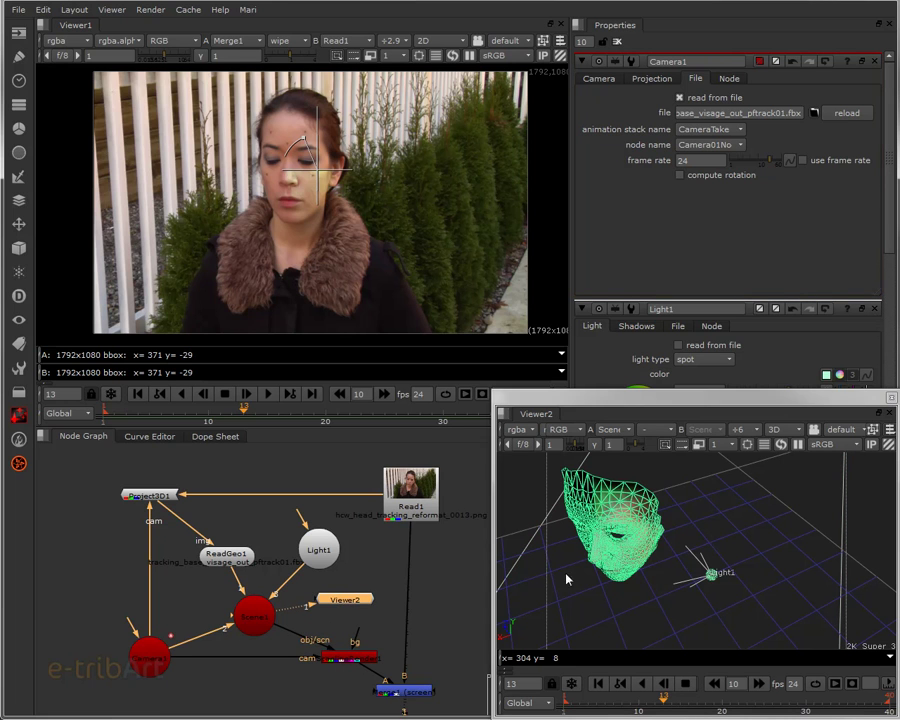
pyautogui.moveTo(692, 602); pyautogui.dragTo(721, 541)
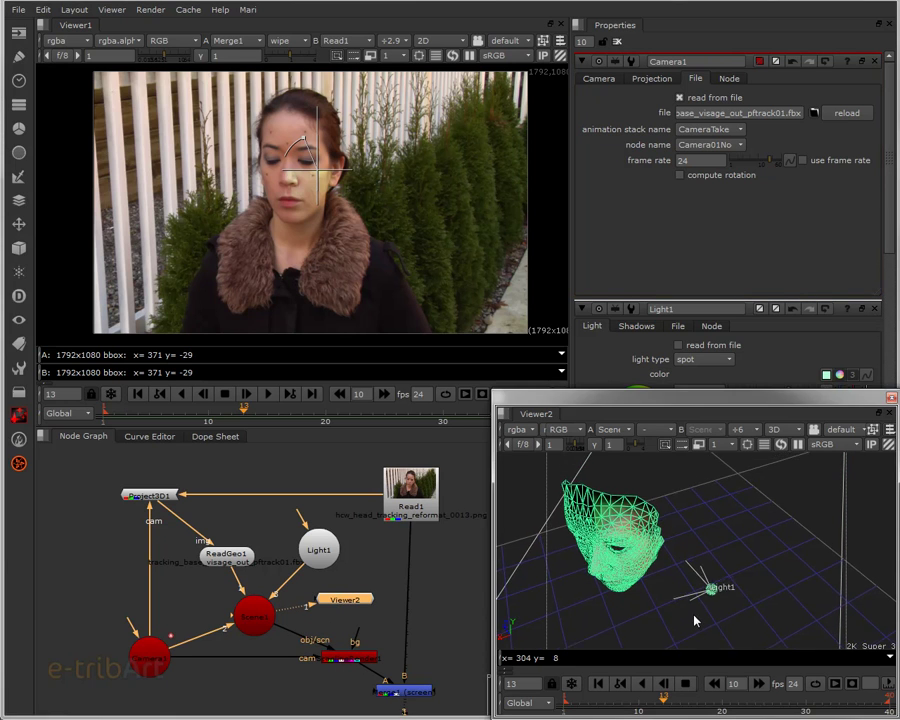
# - Inspect the Project3D1, Read1 and ReadGeo1 nodes and view the textured face up close
pyautogui.click(726, 508)
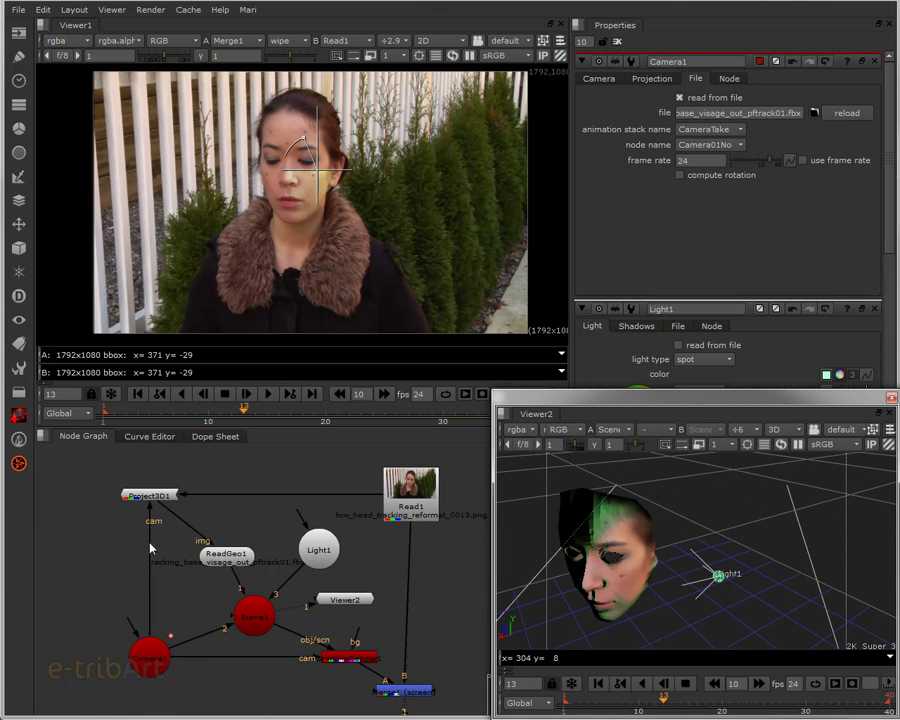
pyautogui.click(152, 497)
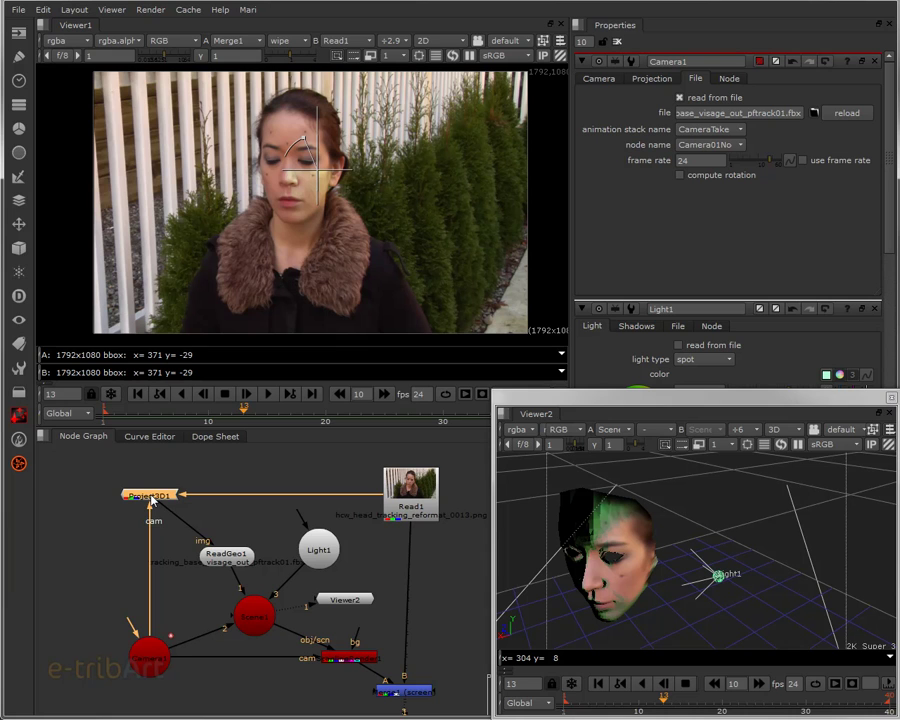
pyautogui.click(413, 497)
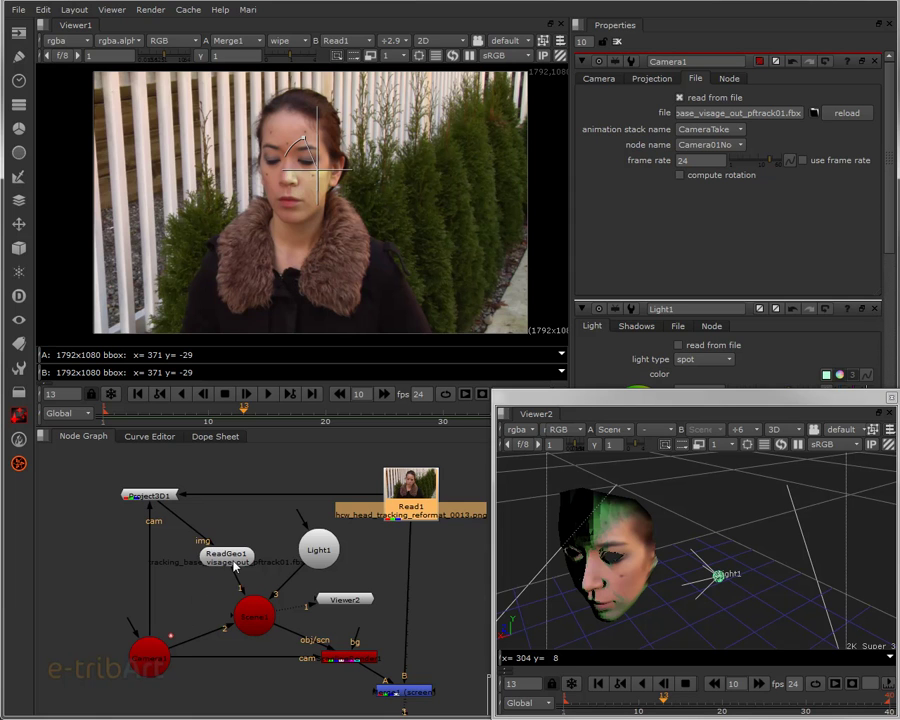
pyautogui.click(234, 560)
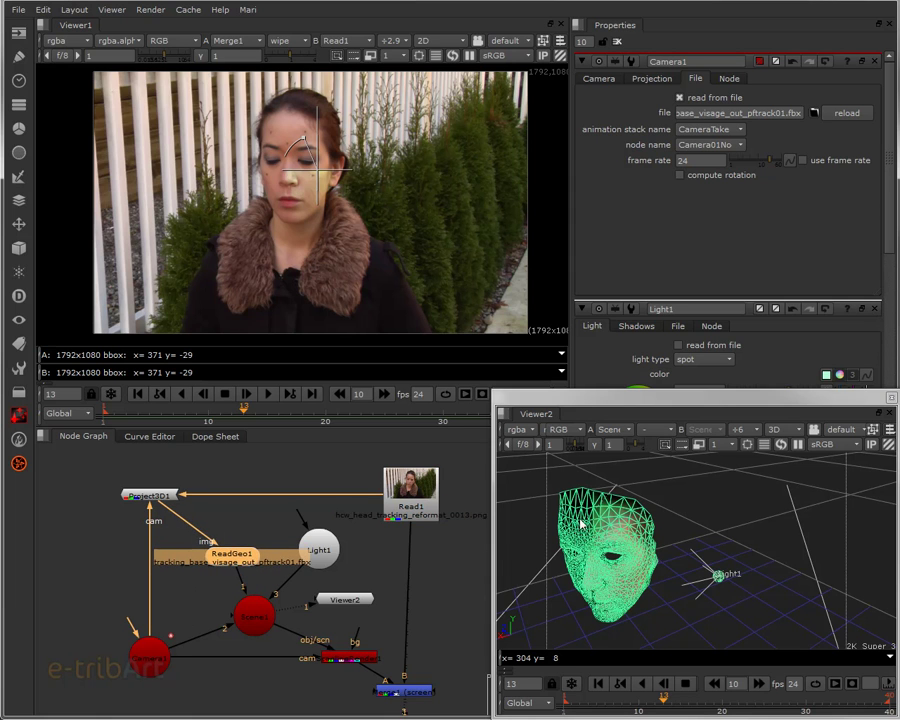
pyautogui.moveTo(640, 567); pyautogui.dragTo(720, 520)
pyautogui.click(724, 516)
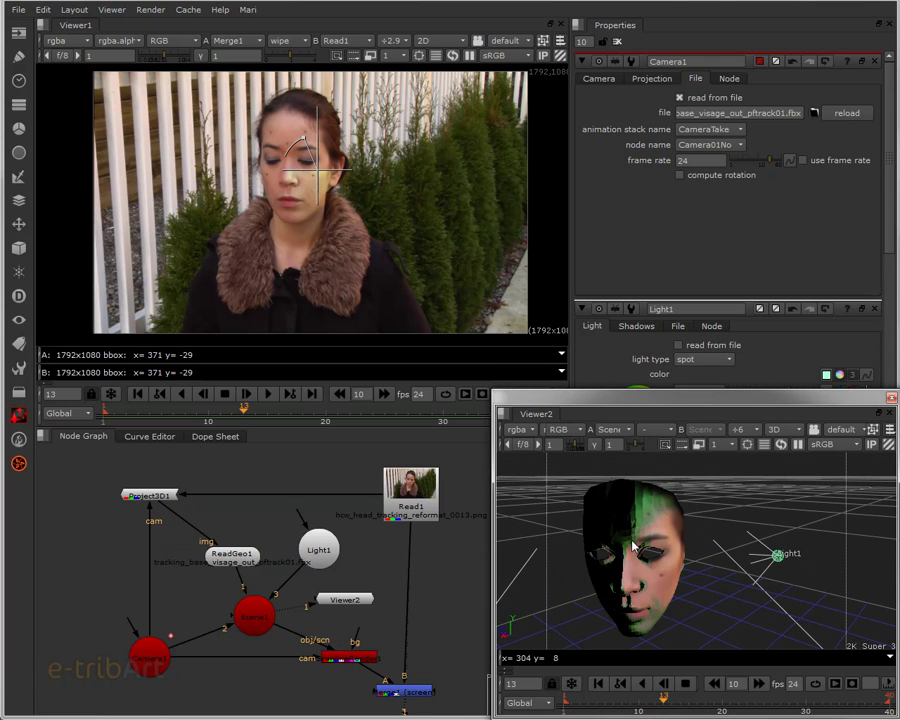
# - Disable Light1 and orbit Viewer2 to compare the unlit face
pyautogui.click(316, 562)
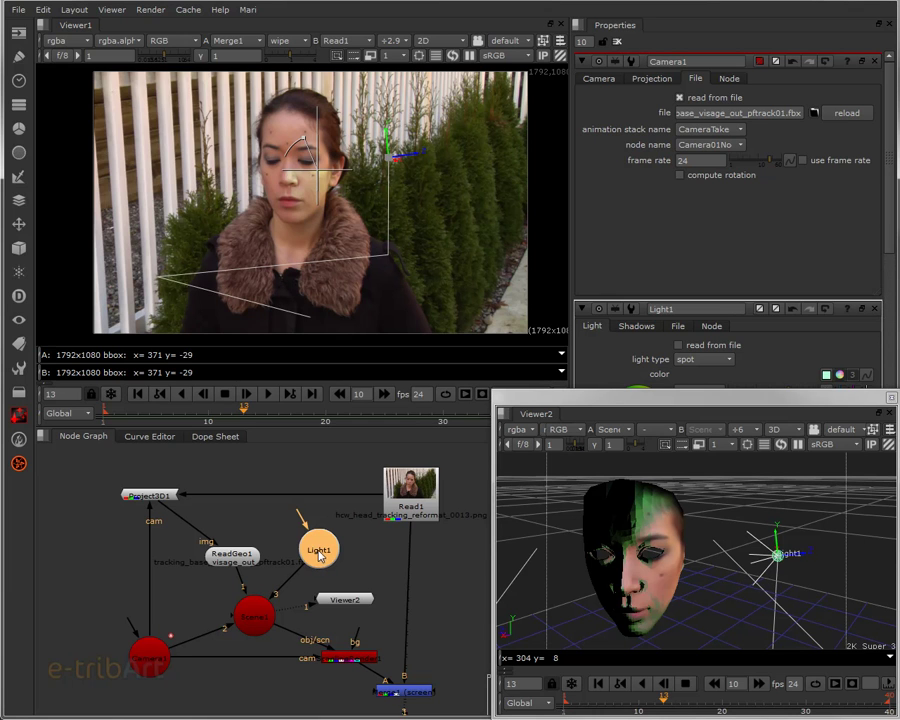
pyautogui.press('d')
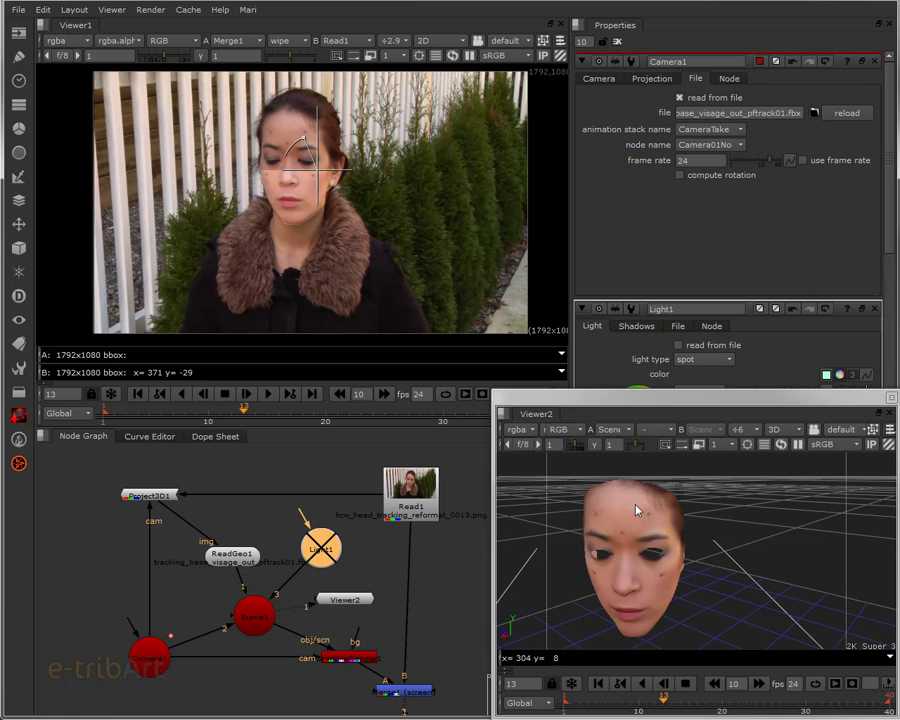
pyautogui.moveTo(654, 594)
pyautogui.mouseDown()
pyautogui.moveTo(665, 573)
pyautogui.moveTo(629, 583)
pyautogui.mouseUp()
pyautogui.click(629, 583)
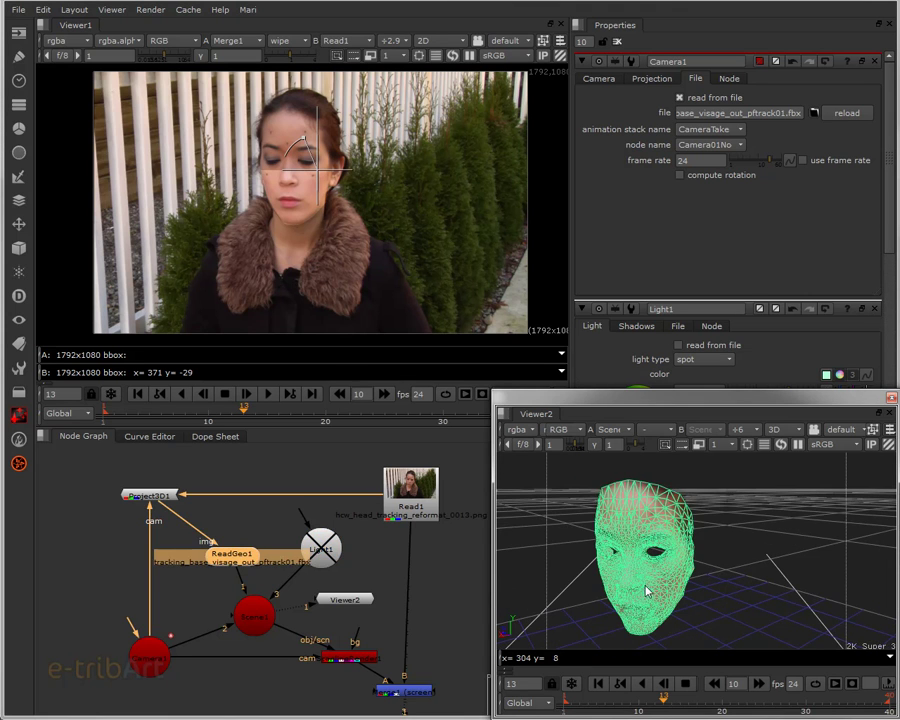
pyautogui.click(707, 541)
pyautogui.moveTo(707, 541)
pyautogui.mouseDown()
pyautogui.moveTo(658, 580)
pyautogui.moveTo(683, 577)
pyautogui.mouseUp()
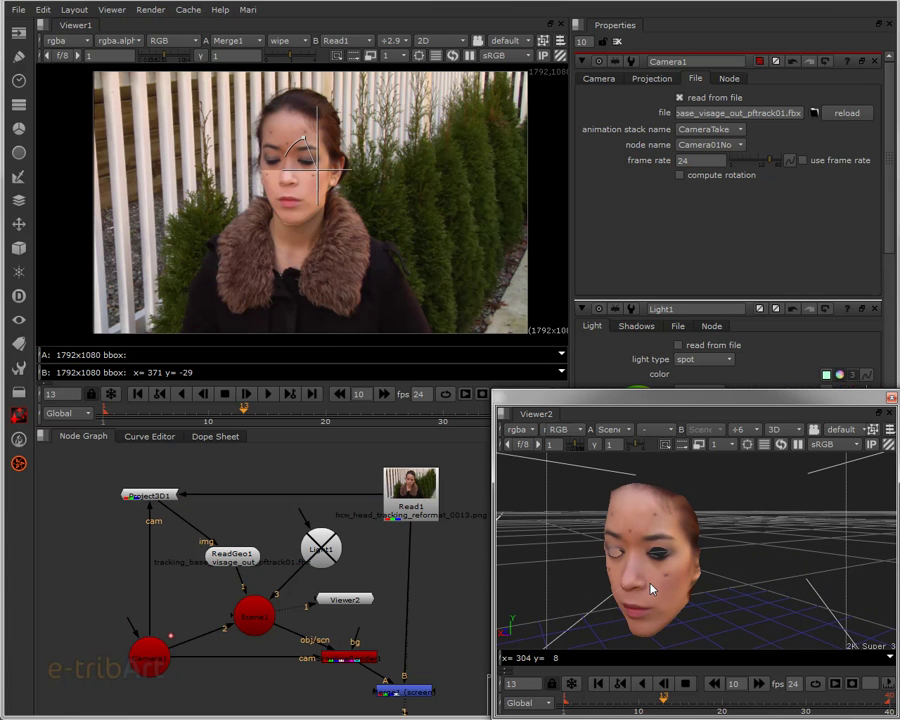
pyautogui.moveTo(620, 566); pyautogui.dragTo(670, 598)
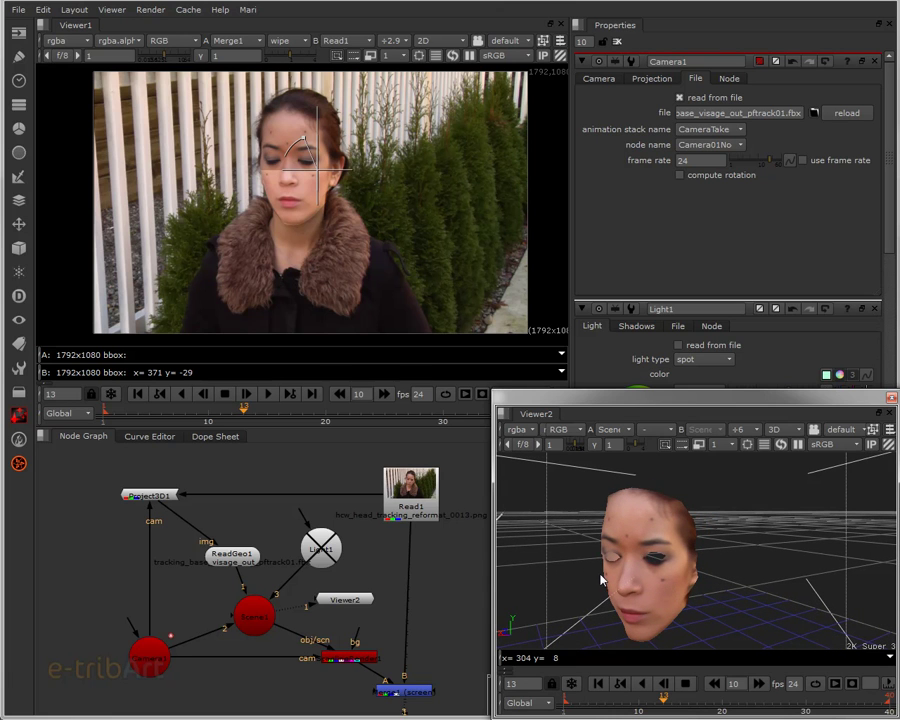
# - Re-enable Light1 so green light returns to the face, and reposition the spotlight
pyautogui.click(324, 552)
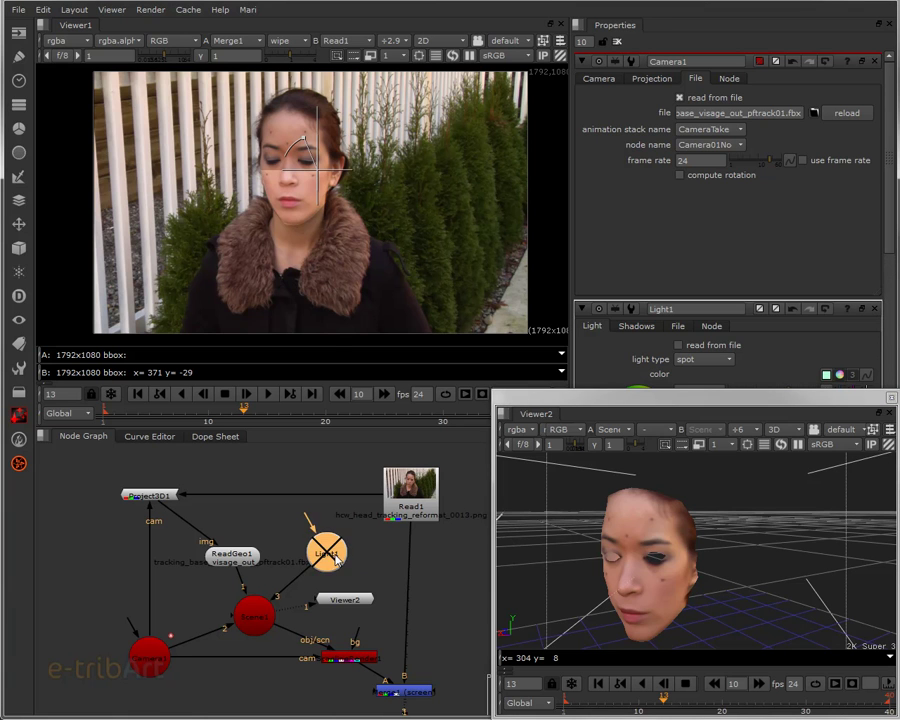
pyautogui.click(251, 558)
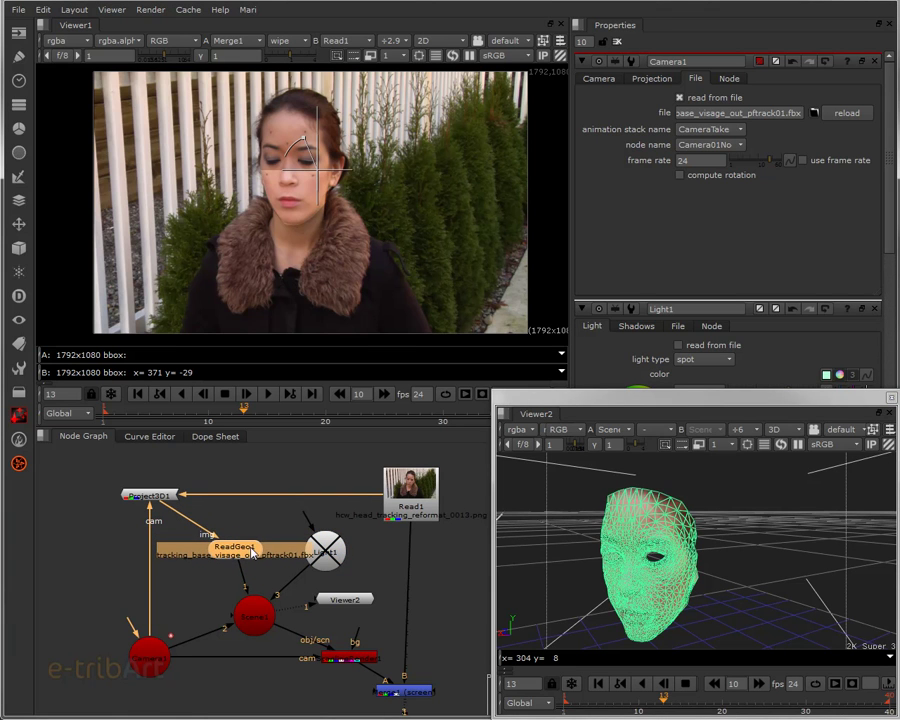
pyautogui.click(713, 487)
pyautogui.click(328, 558)
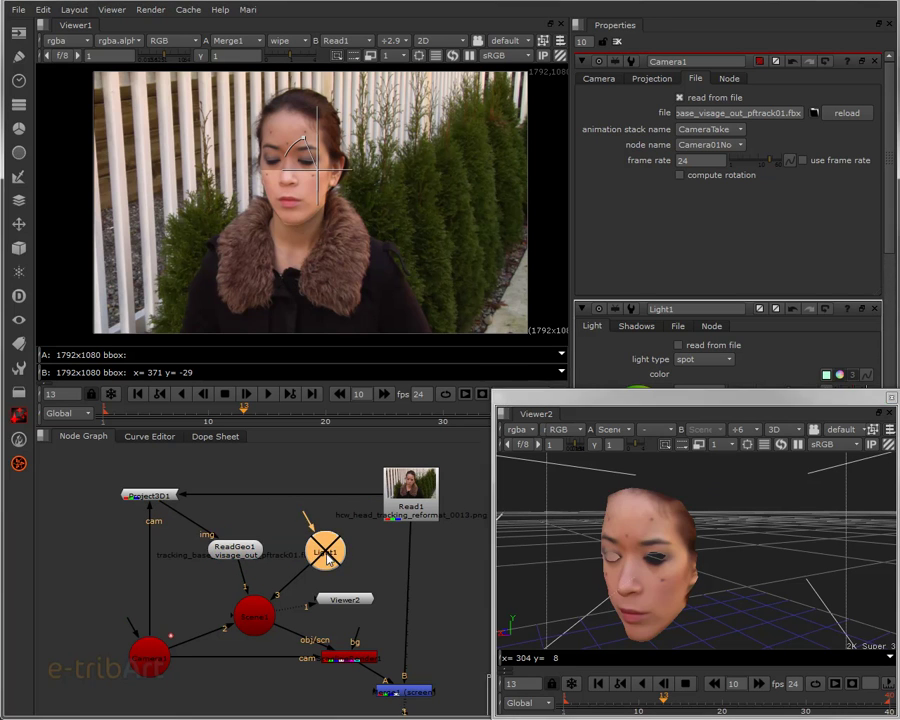
pyautogui.press('d')
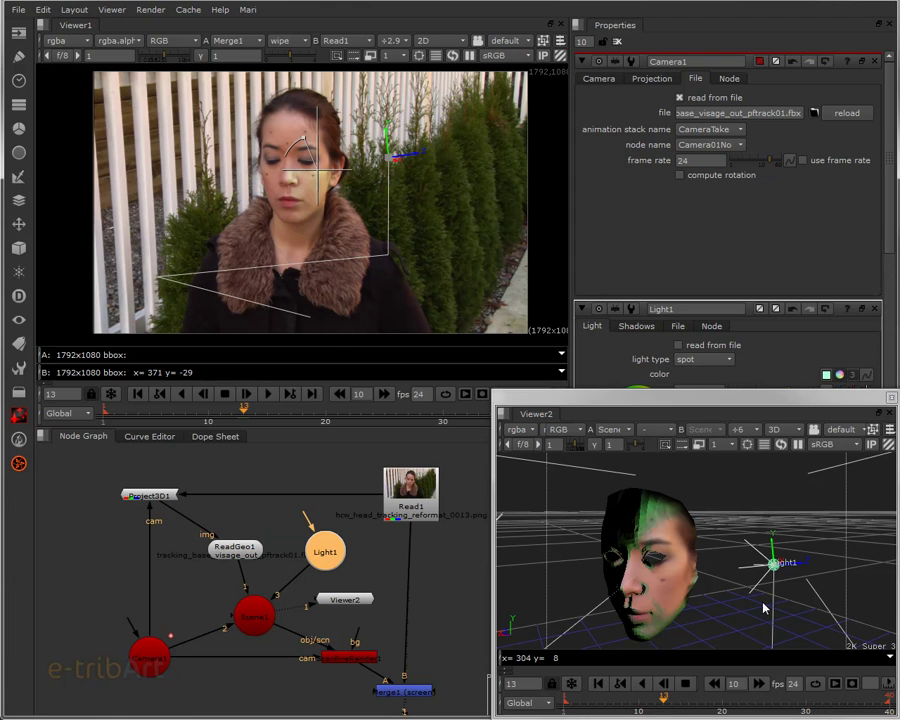
pyautogui.moveTo(346, 556); pyautogui.dragTo(346, 559)
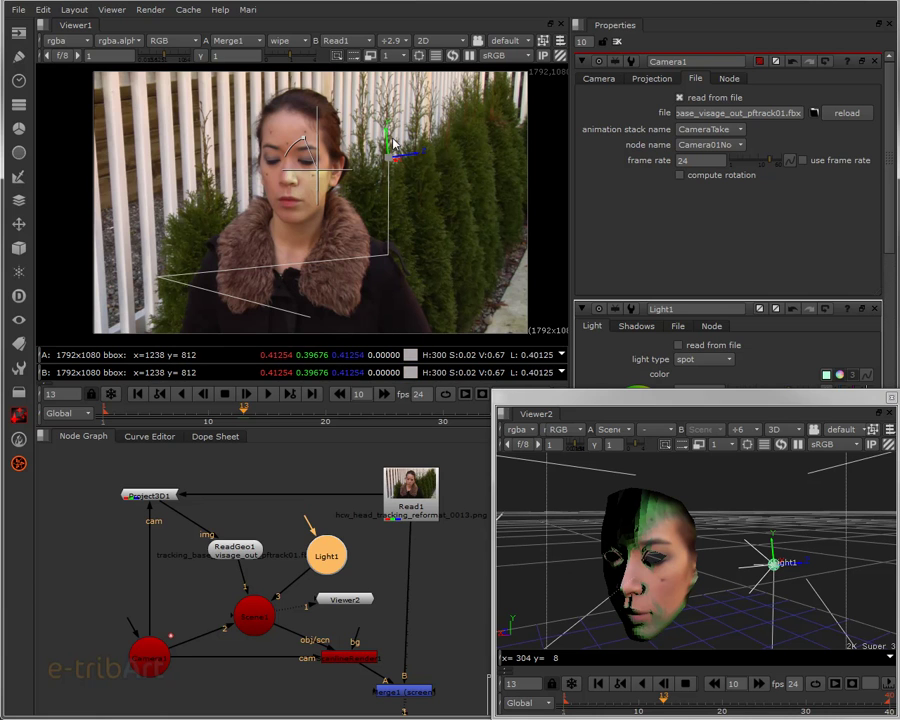
pyautogui.moveTo(392, 143); pyautogui.dragTo(384, 136)
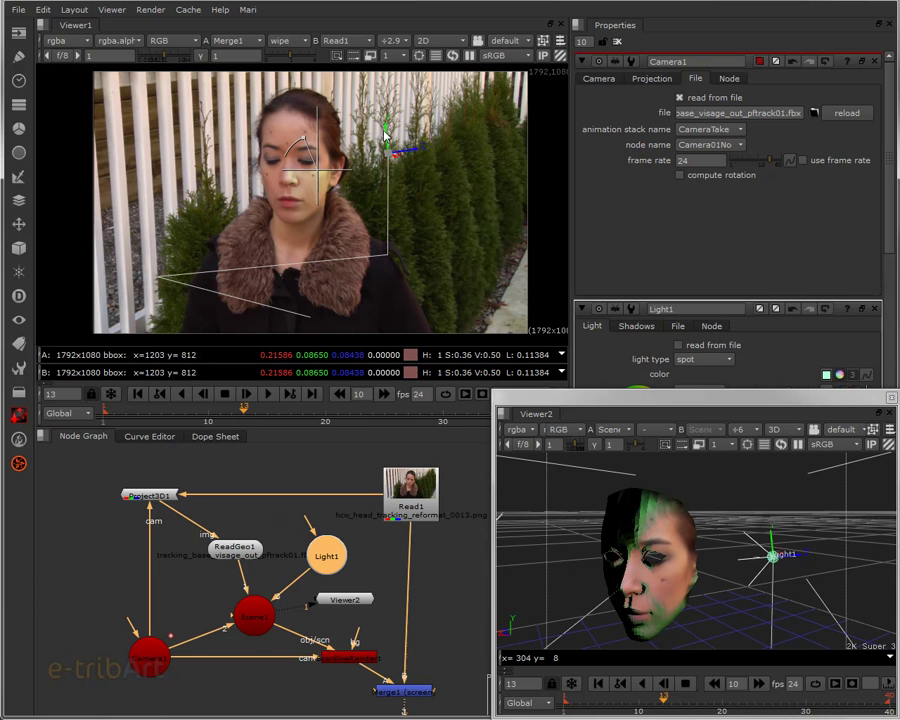
# - Switch Viewer1's wipe compare to '-' and raise the spotlight higher above the face
pyautogui.click(292, 42)
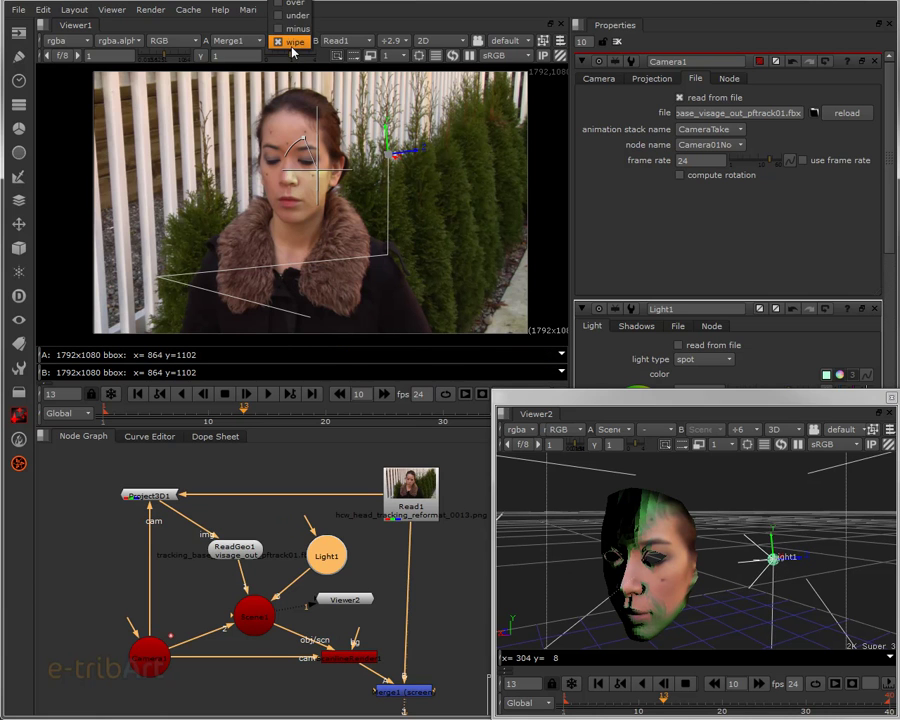
pyautogui.click(292, 3)
pyautogui.moveTo(382, 140)
pyautogui.mouseDown()
pyautogui.moveTo(385, 130)
pyautogui.moveTo(391, 150)
pyautogui.mouseUp()
# - Check the green-lit face at frames 5, 3, 2, 4 and 8
pyautogui.click(146, 418)
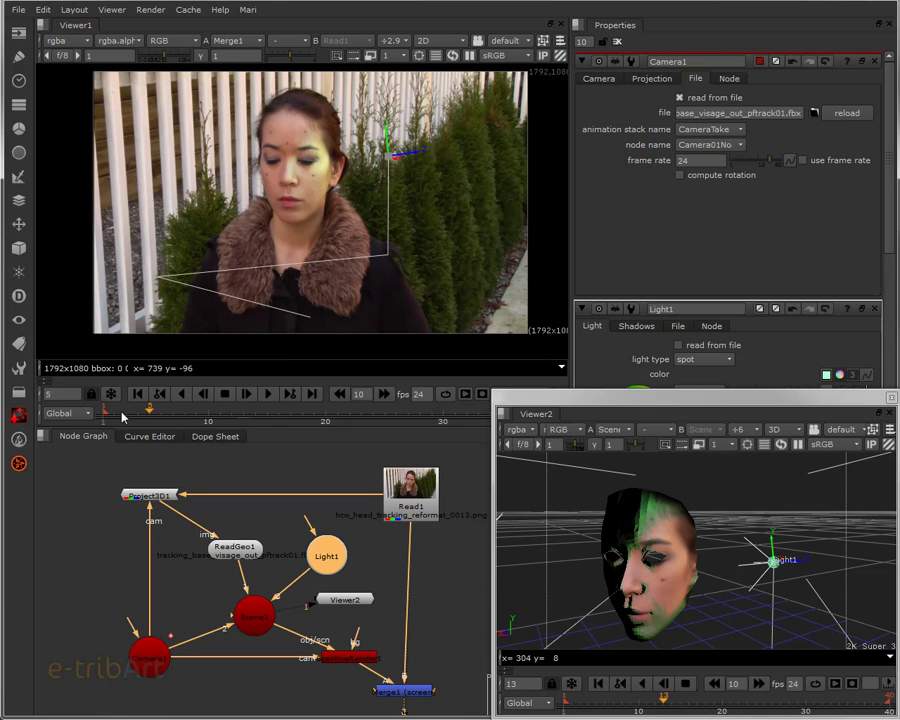
pyautogui.click(124, 417)
pyautogui.click(117, 417)
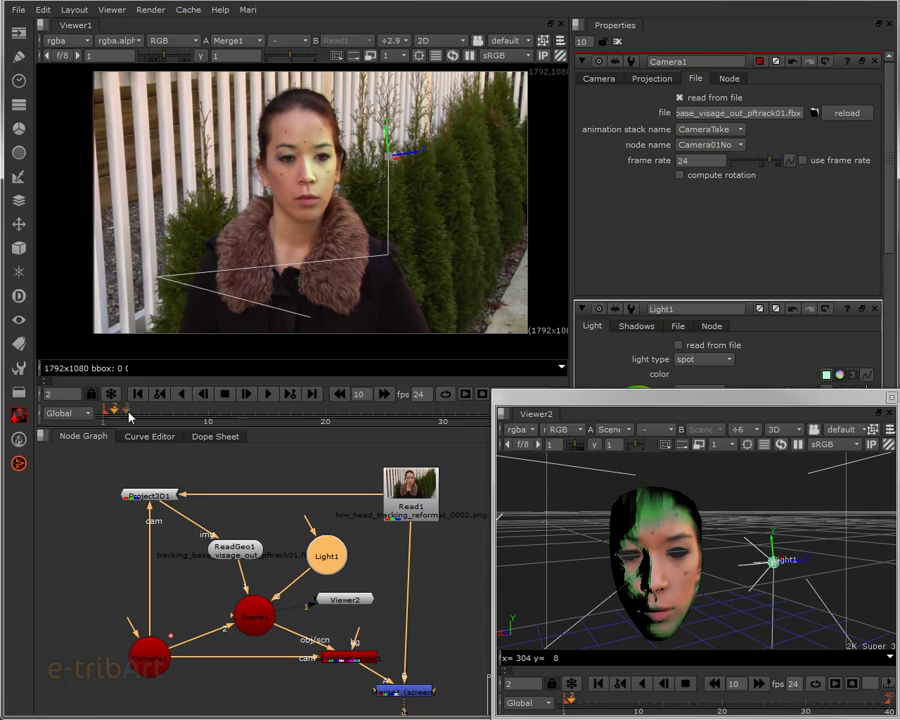
pyautogui.click(138, 417)
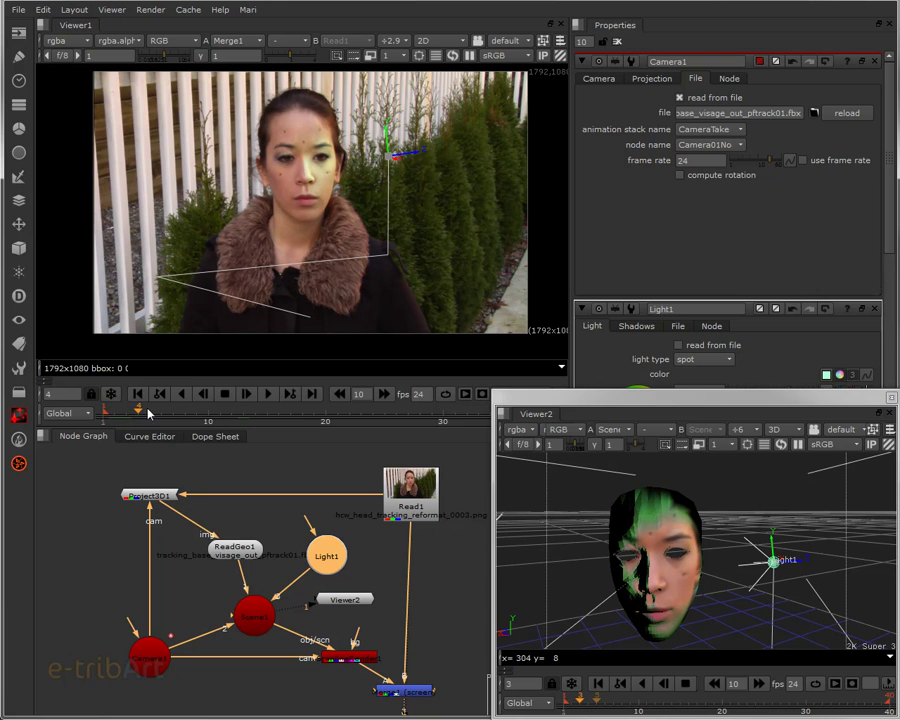
pyautogui.click(185, 415)
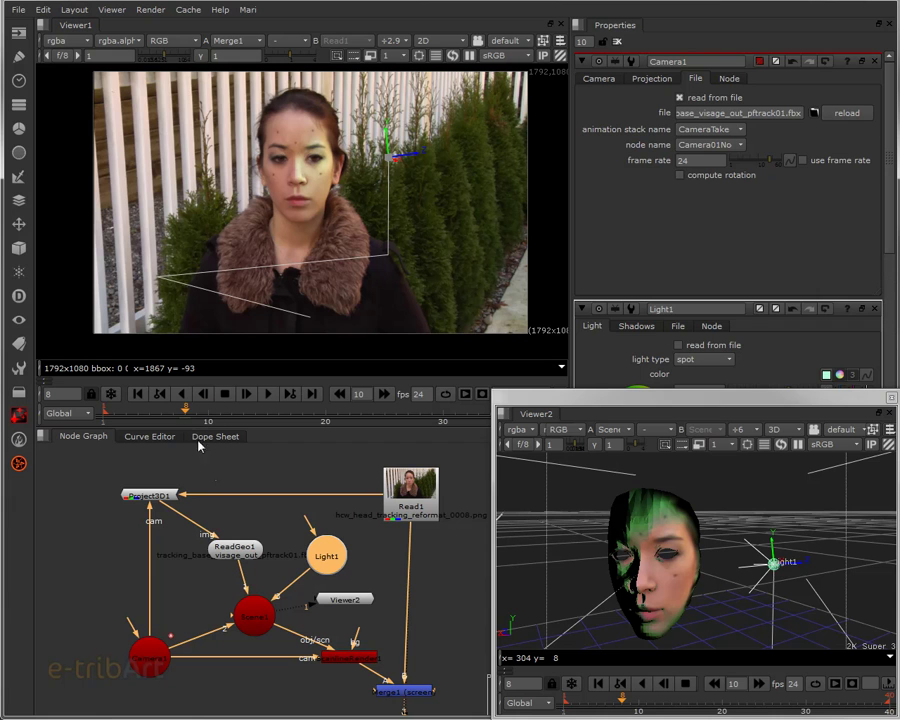
# - In Light1, lower the blue colour, set cone angle 49 and penumbra 21, and adjust the hue
pyautogui.doubleClick(328, 564)
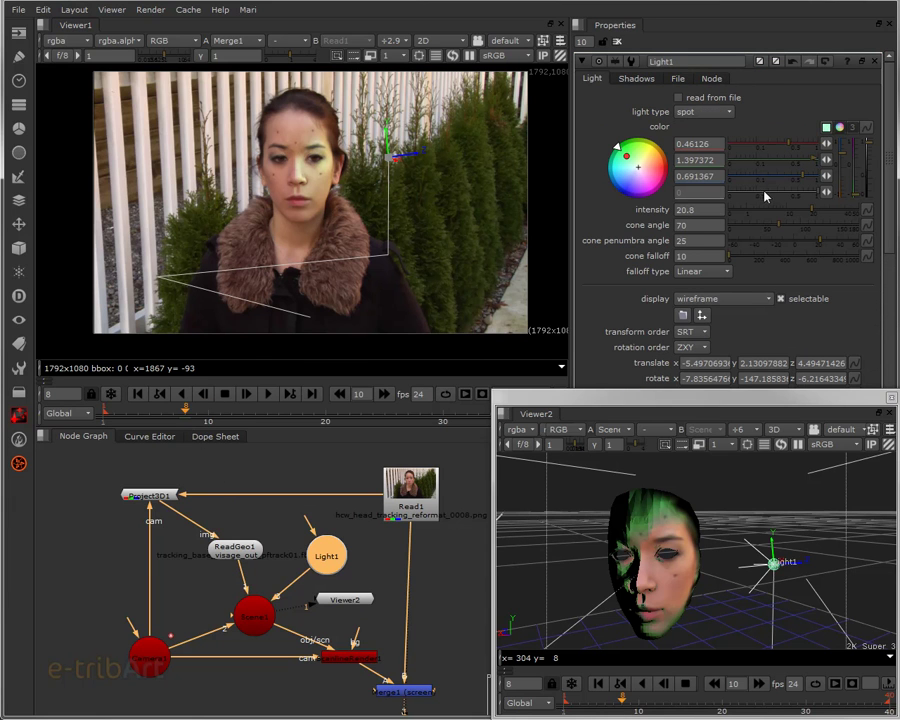
pyautogui.moveTo(797, 180)
pyautogui.mouseDown()
pyautogui.moveTo(773, 182)
pyautogui.moveTo(788, 190)
pyautogui.mouseUp()
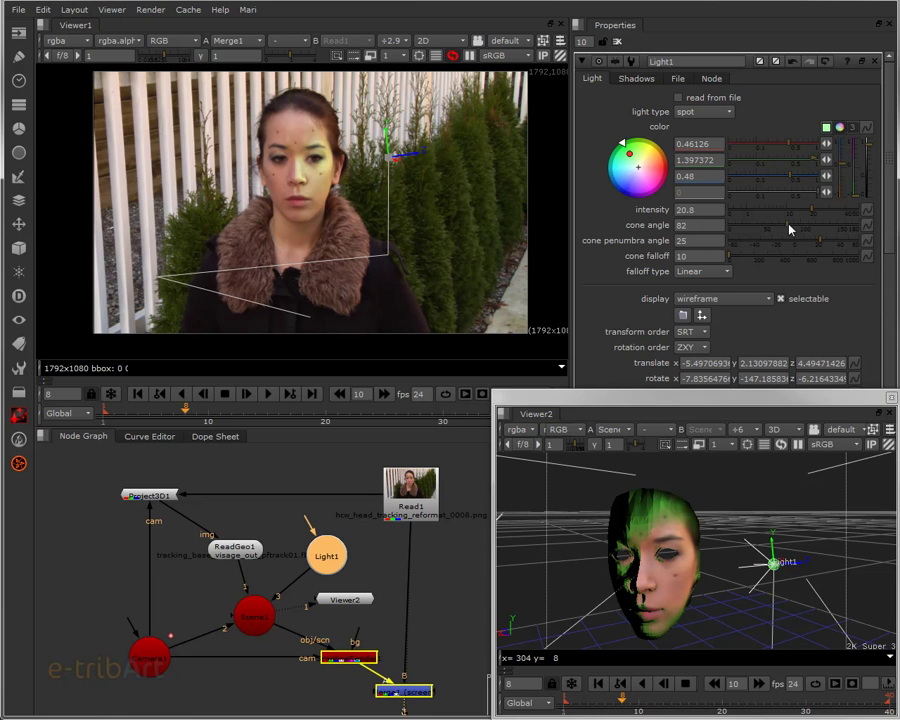
pyautogui.moveTo(783, 230); pyautogui.dragTo(762, 231)
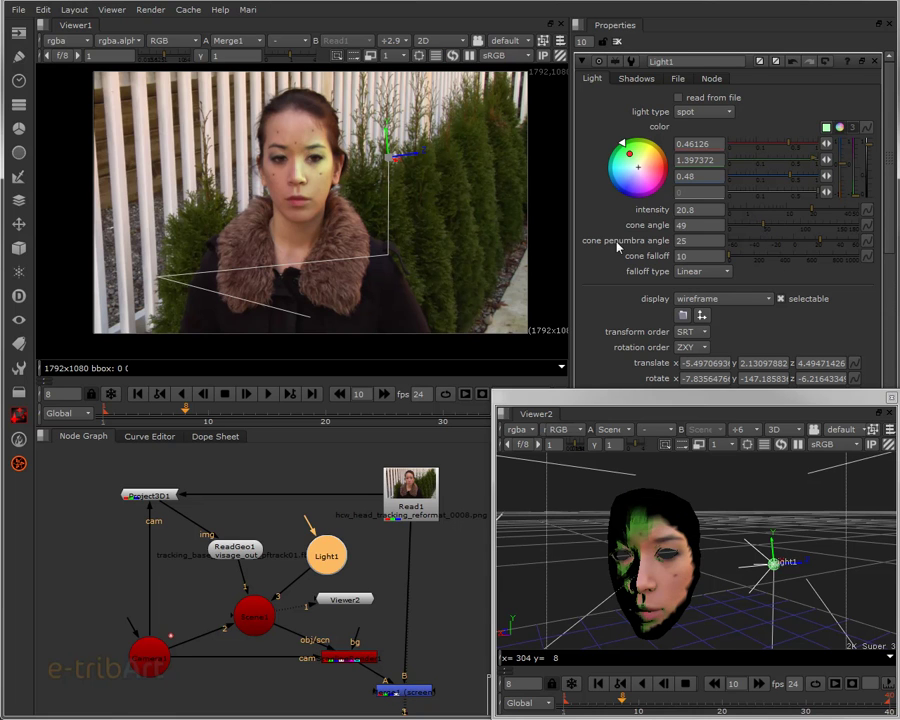
pyautogui.moveTo(819, 245); pyautogui.dragTo(818, 249)
pyautogui.moveTo(625, 167); pyautogui.dragTo(627, 158)
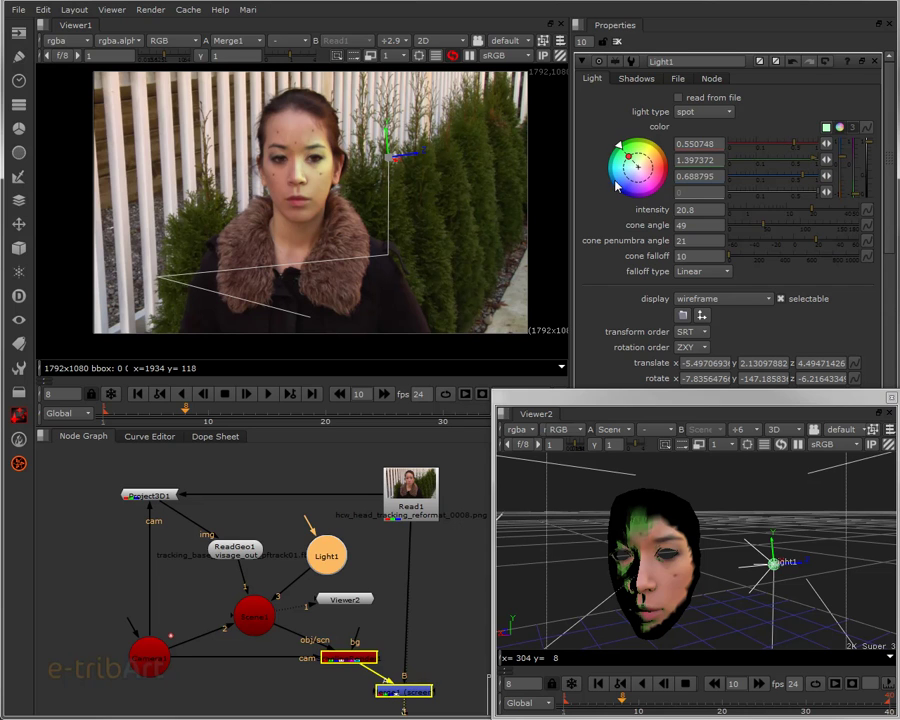
pyautogui.moveTo(611, 205)
pyautogui.mouseDown()
pyautogui.moveTo(602, 228)
pyautogui.moveTo(621, 116)
pyautogui.moveTo(688, 158)
pyautogui.moveTo(688, 187)
pyautogui.moveTo(607, 127)
pyautogui.moveTo(628, 154)
pyautogui.mouseUp()
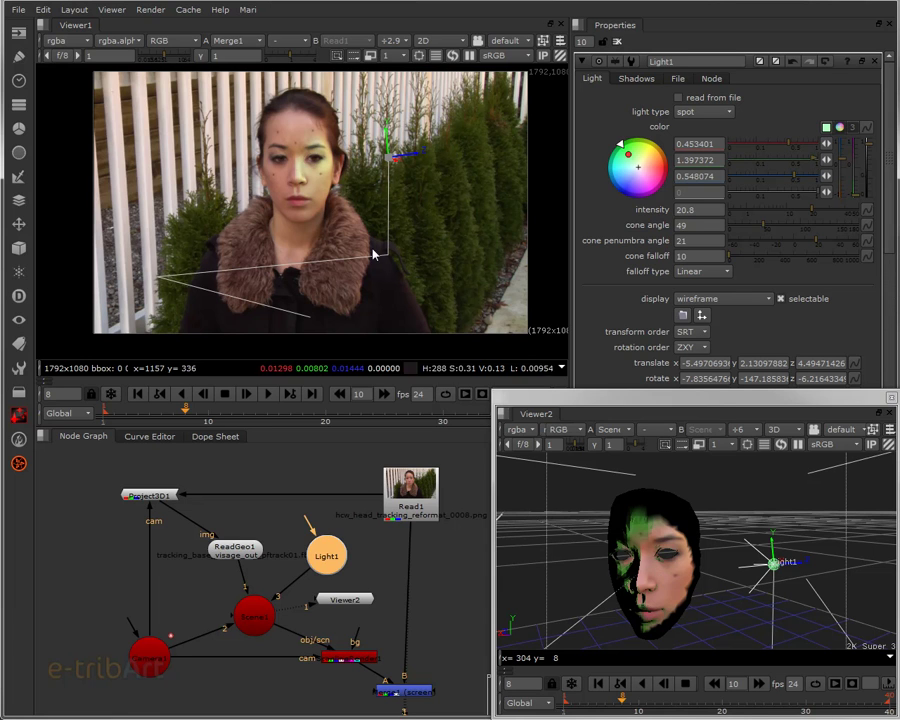
pyautogui.scroll(1, 300, 238)
pyautogui.scroll(2, 330, 237)
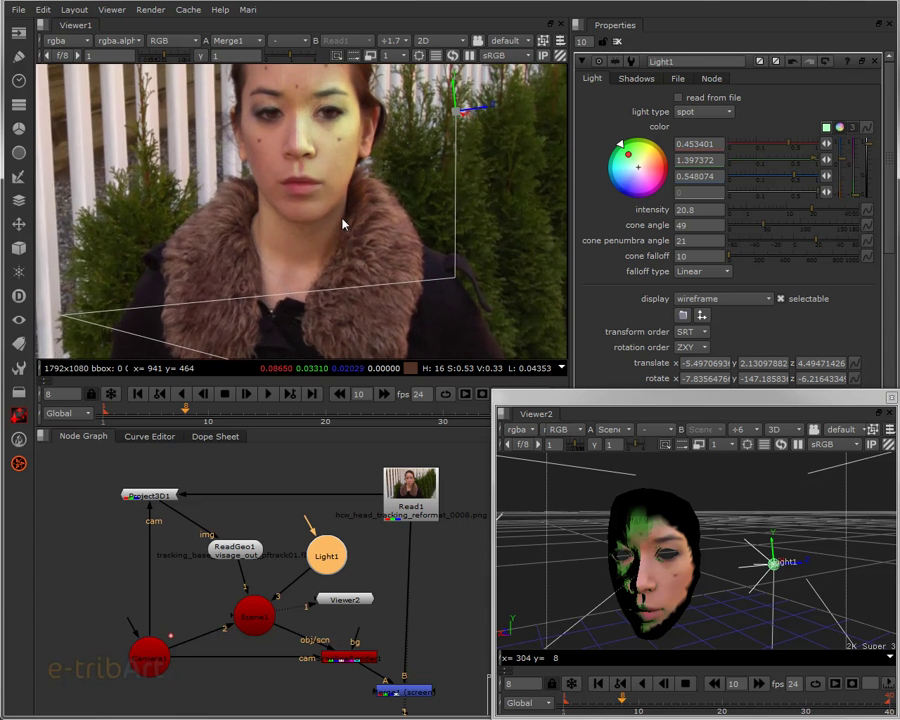
pyautogui.scroll(1, 350, 300)
pyautogui.scroll(1, 377, 289)
pyautogui.scroll(1, 377, 289)
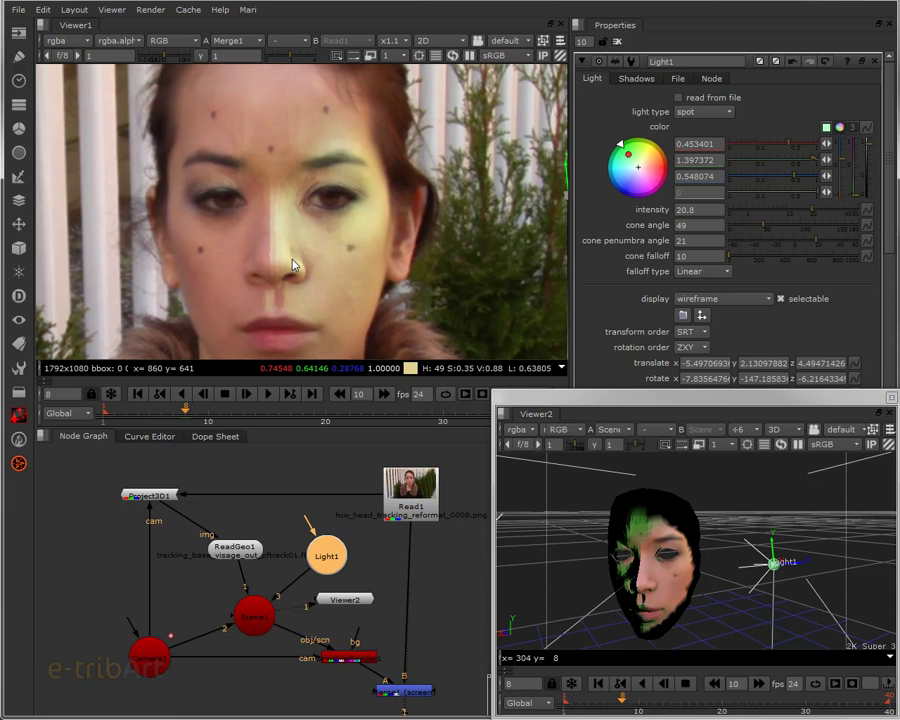
pyautogui.scroll(-3, 356, 249)
pyautogui.scroll(-2, 362, 247)
pyautogui.scroll(1, 370, 290)
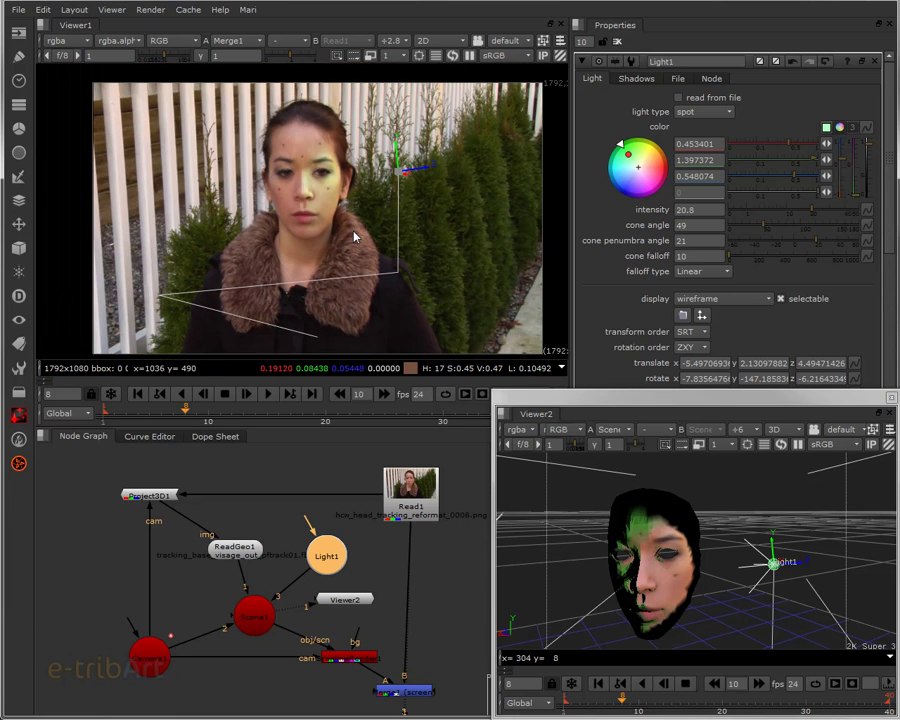
pyautogui.scroll(-2, 357, 235)
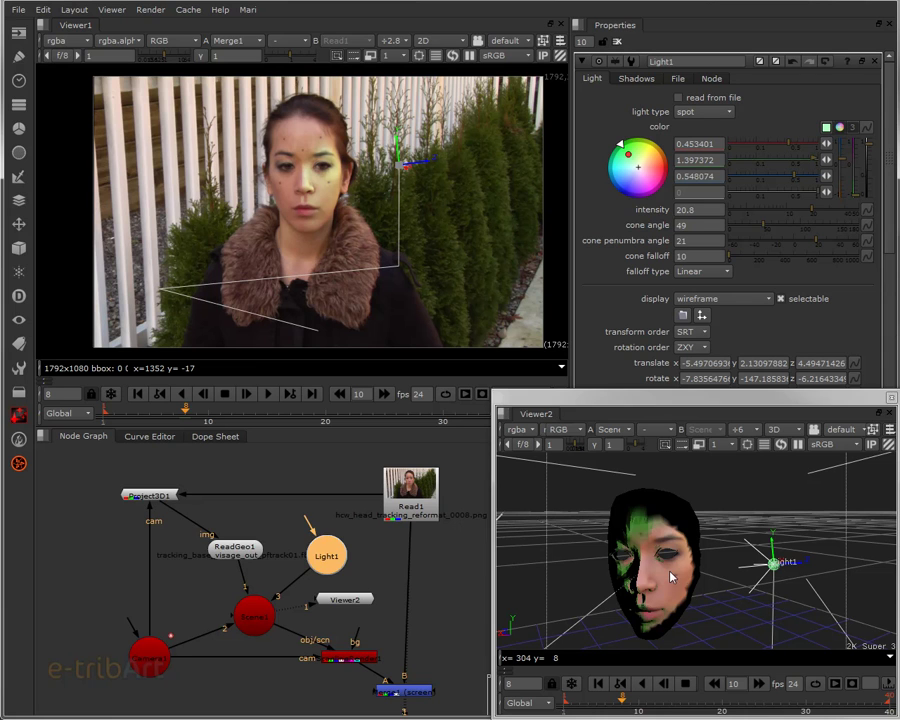
# - Check the face mesh, pan Viewer1, and move Light1 and ReadGeo1 up in the Node Graph
pyautogui.click(660, 550)
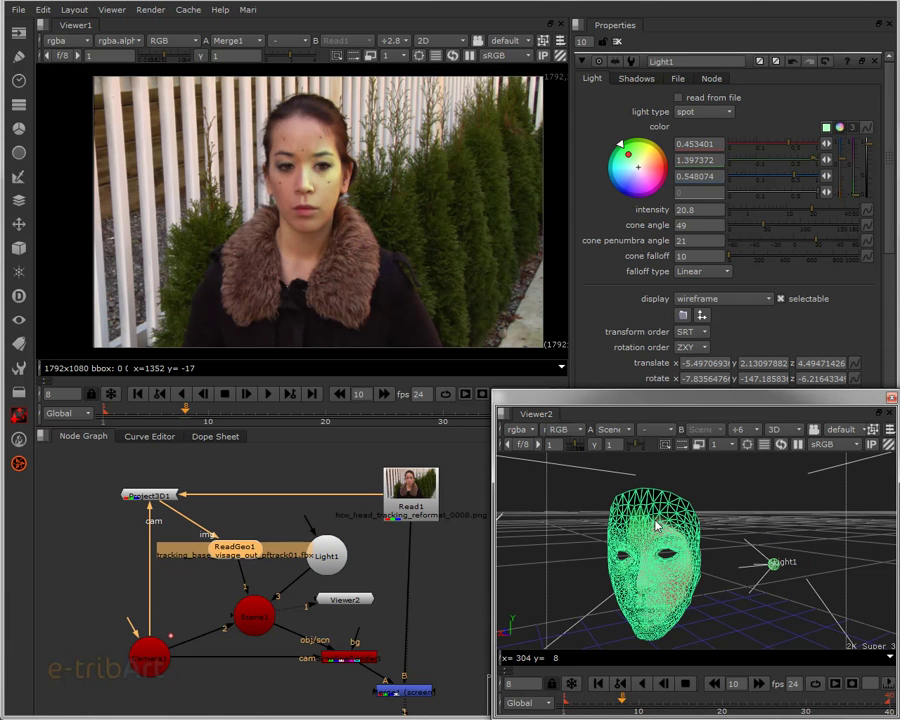
pyautogui.click(725, 478)
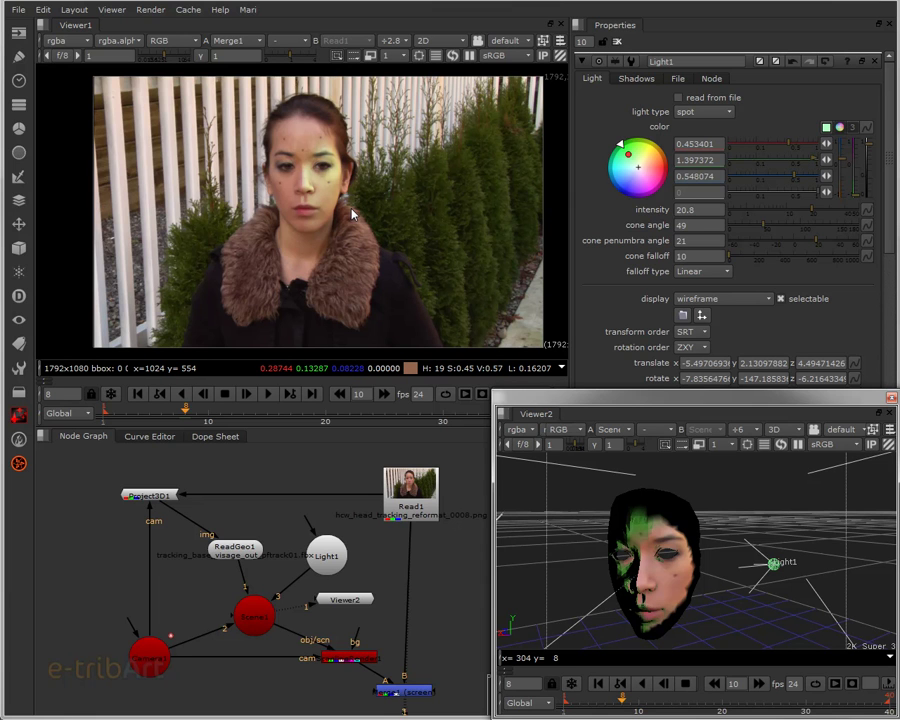
pyautogui.moveTo(318, 212)
pyautogui.mouseDown()
pyautogui.moveTo(296, 213)
pyautogui.moveTo(304, 213)
pyautogui.mouseUp()
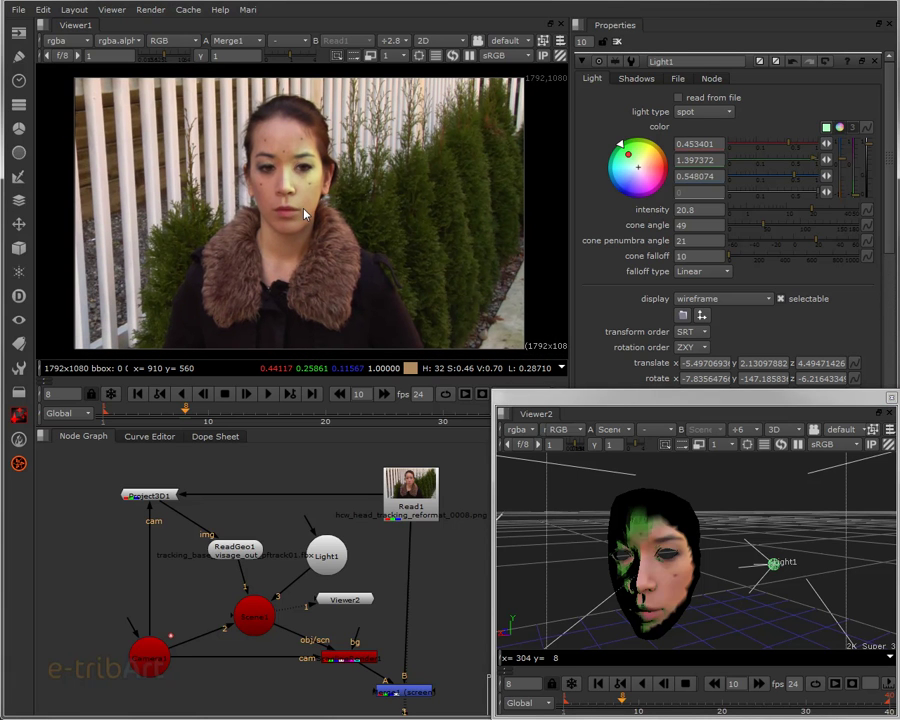
pyautogui.moveTo(327, 570); pyautogui.dragTo(321, 562)
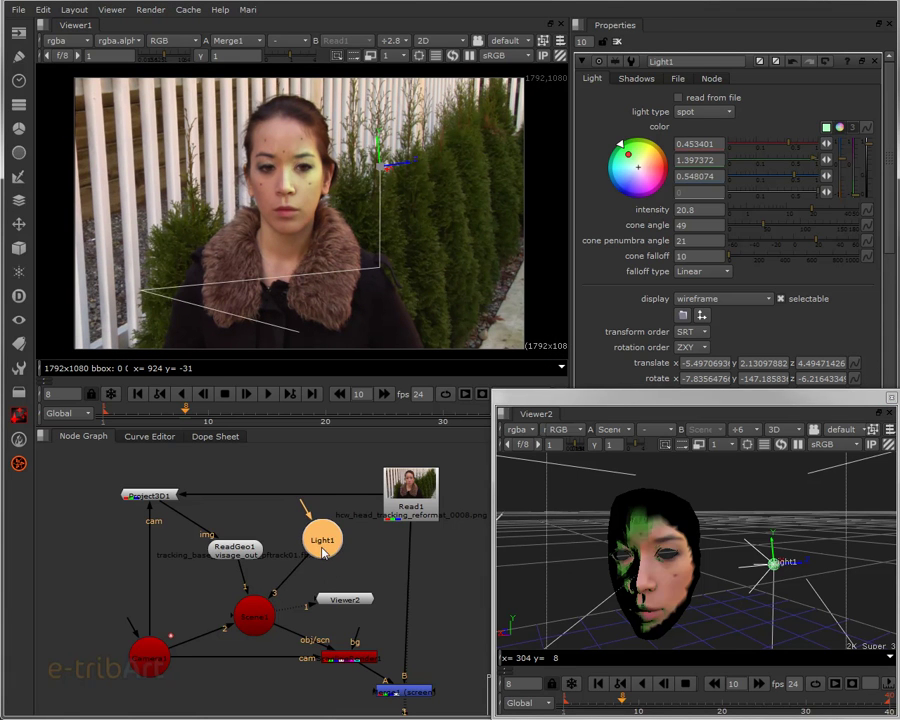
pyautogui.moveTo(243, 556); pyautogui.dragTo(238, 546)
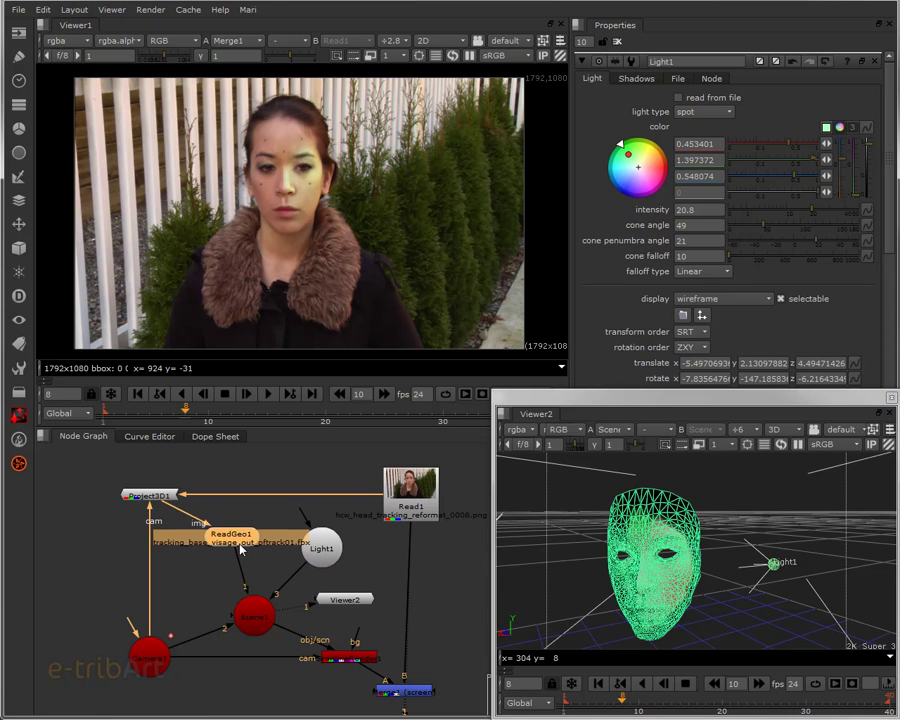
pyautogui.click(731, 485)
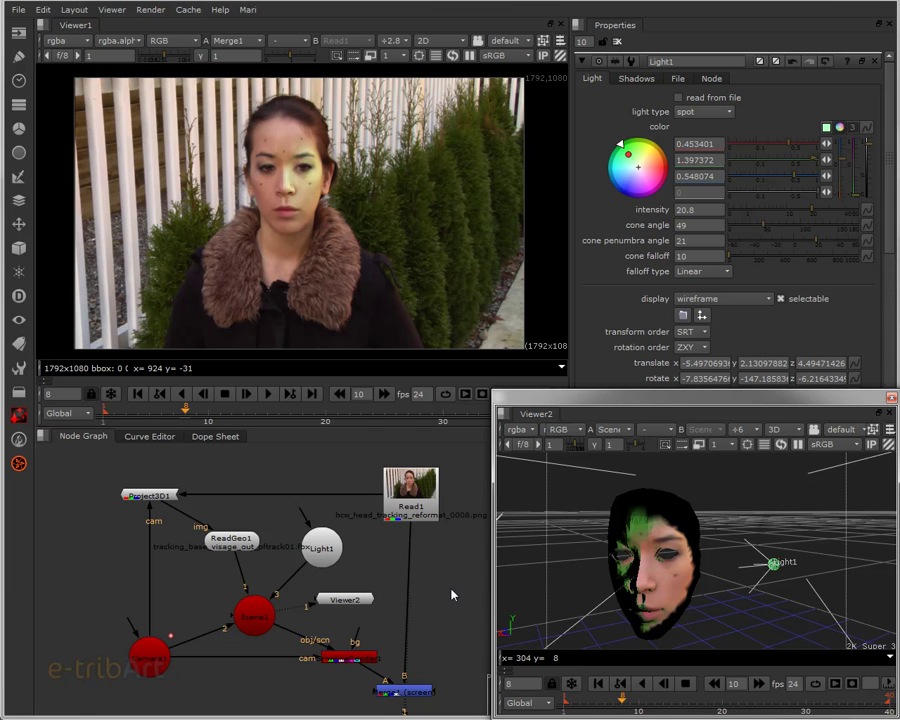
pyautogui.moveTo(438, 584); pyautogui.dragTo(420, 578)
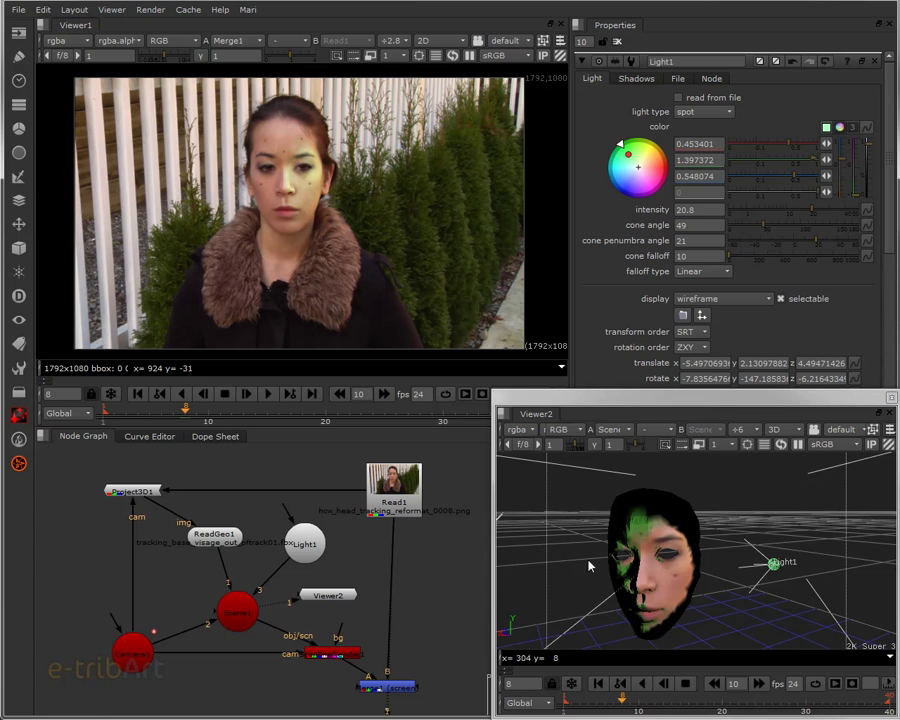
pyautogui.moveTo(665, 565)
pyautogui.mouseDown()
pyautogui.moveTo(683, 583)
pyautogui.moveTo(677, 588)
pyautogui.mouseUp()
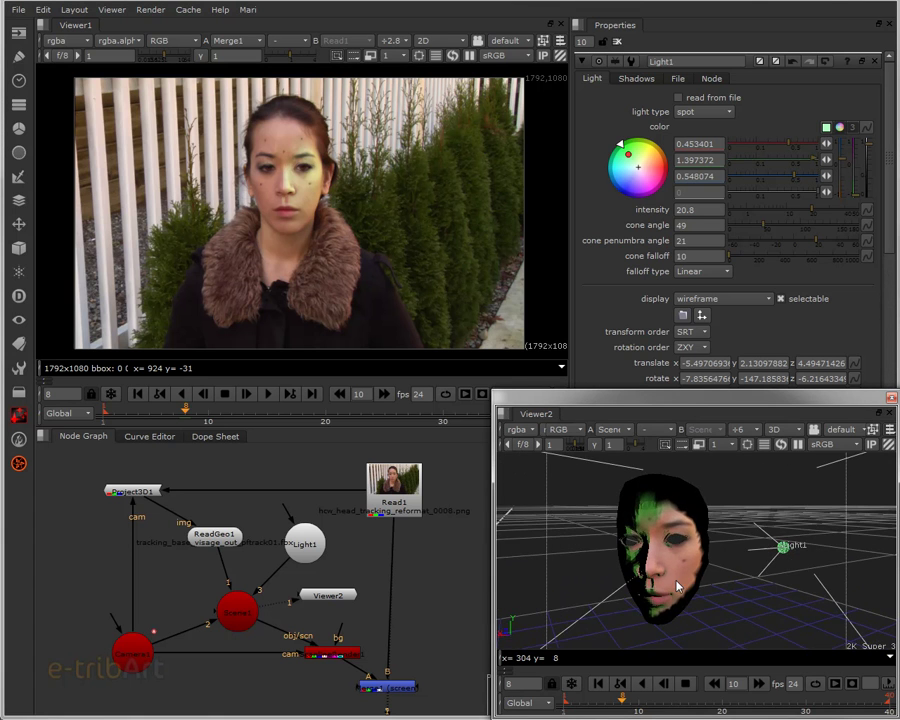